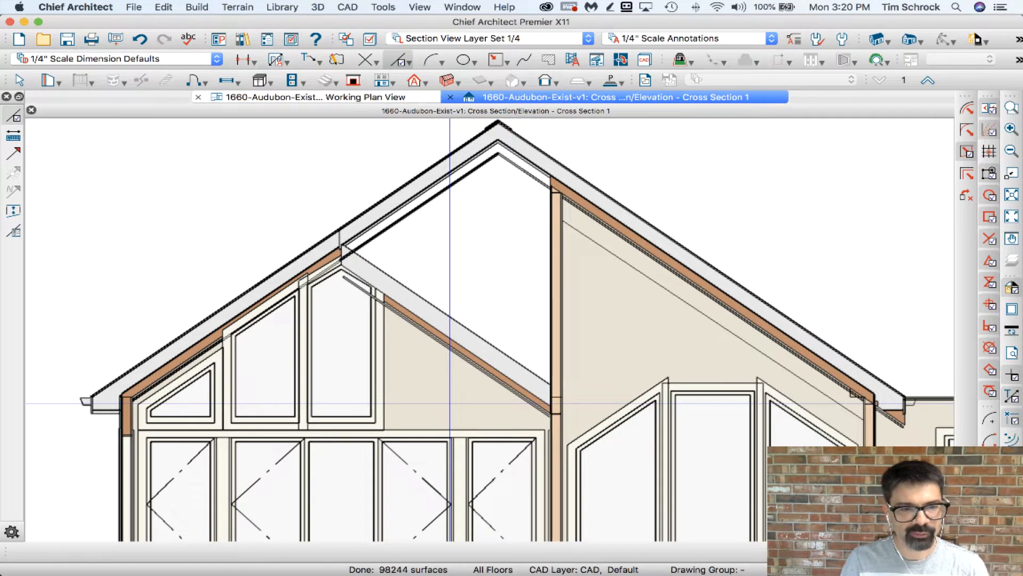
Shape the top of the middle fixed window in the left gable with Match Roof.
{"action": "key", "text": "space"}
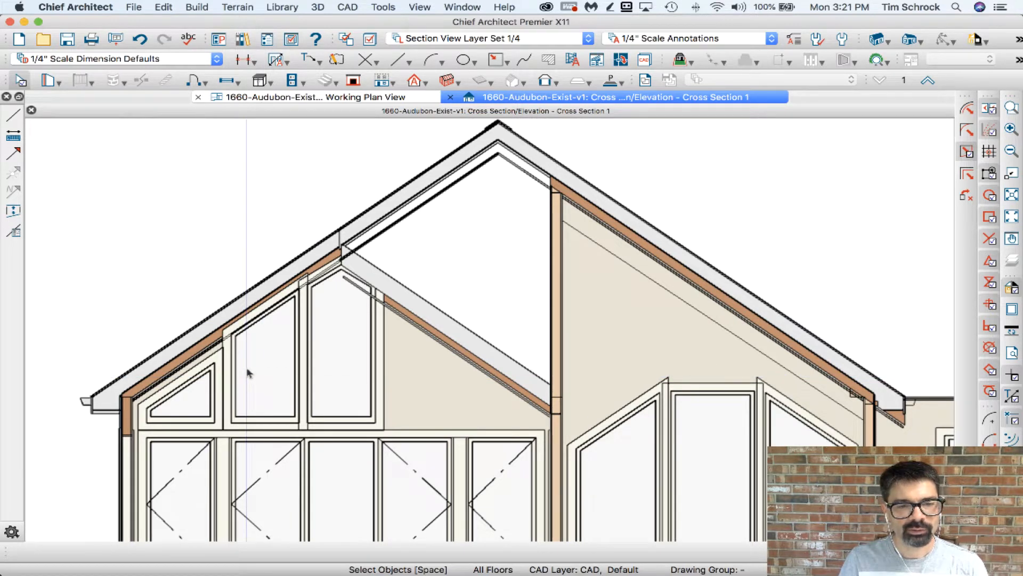
{"action": "left_click", "coordinate": [192, 397]}
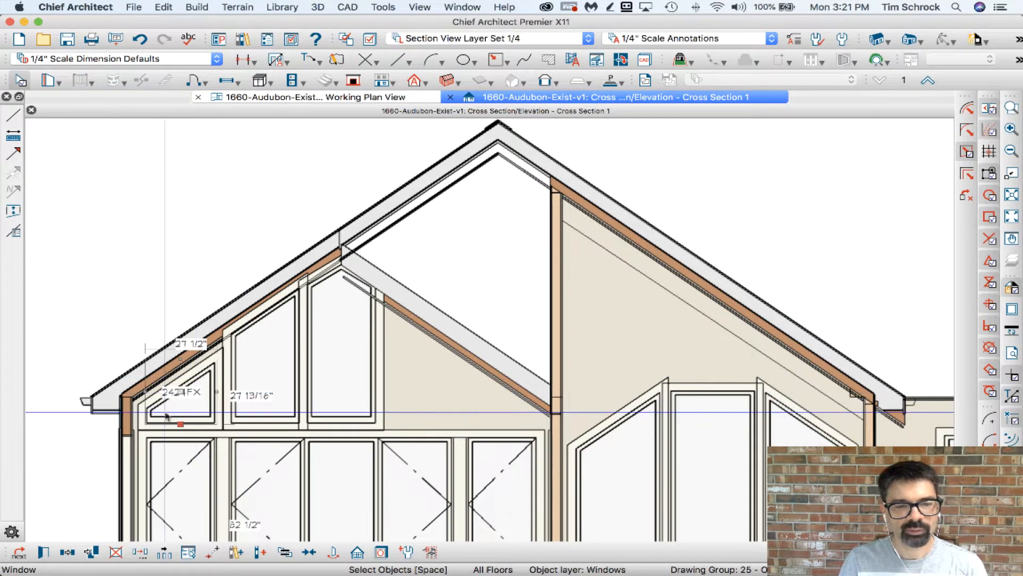
{"action": "left_click", "coordinate": [272, 372]}
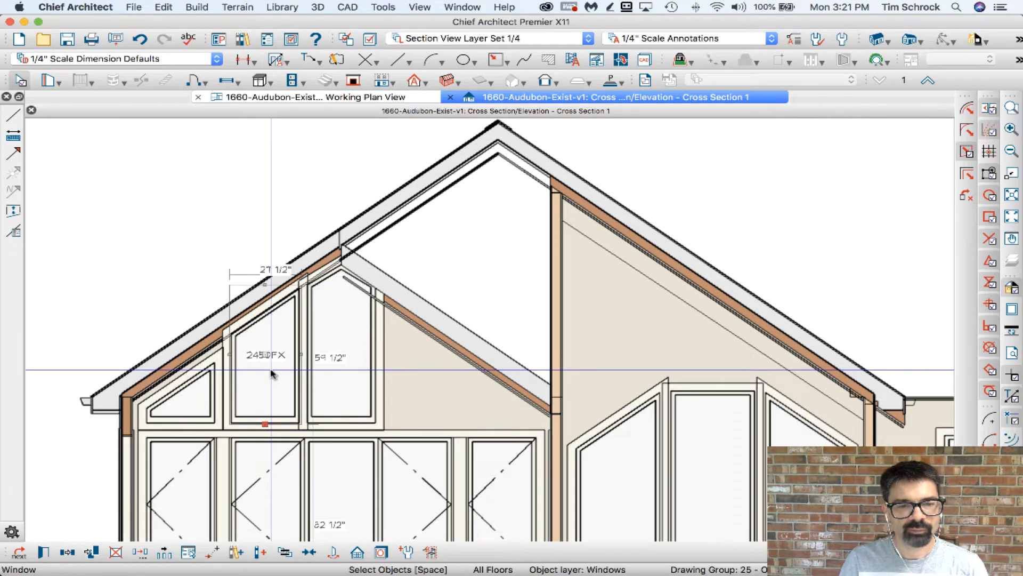
{"action": "double_click", "coordinate": [271, 373]}
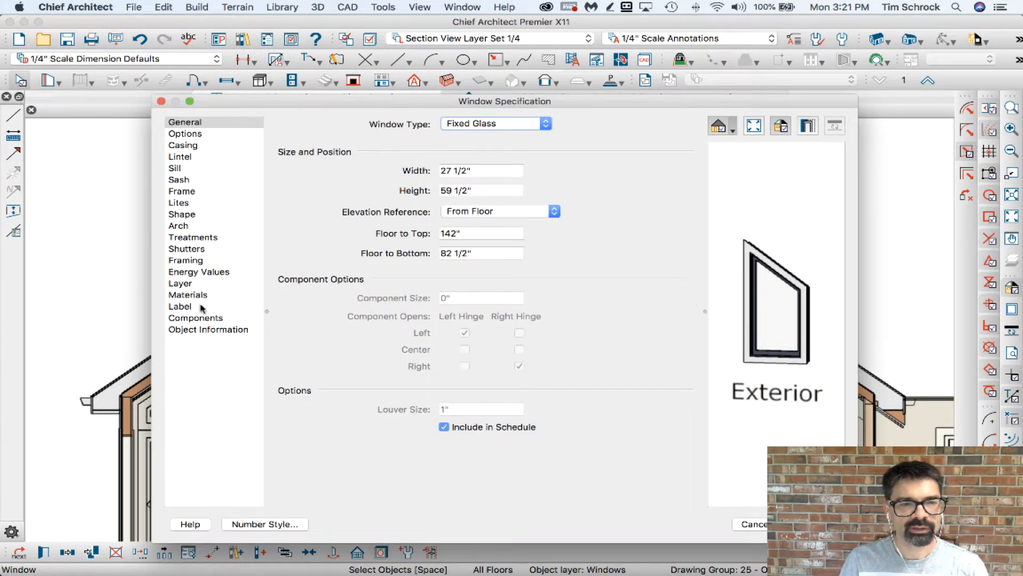
{"action": "left_click", "coordinate": [209, 215]}
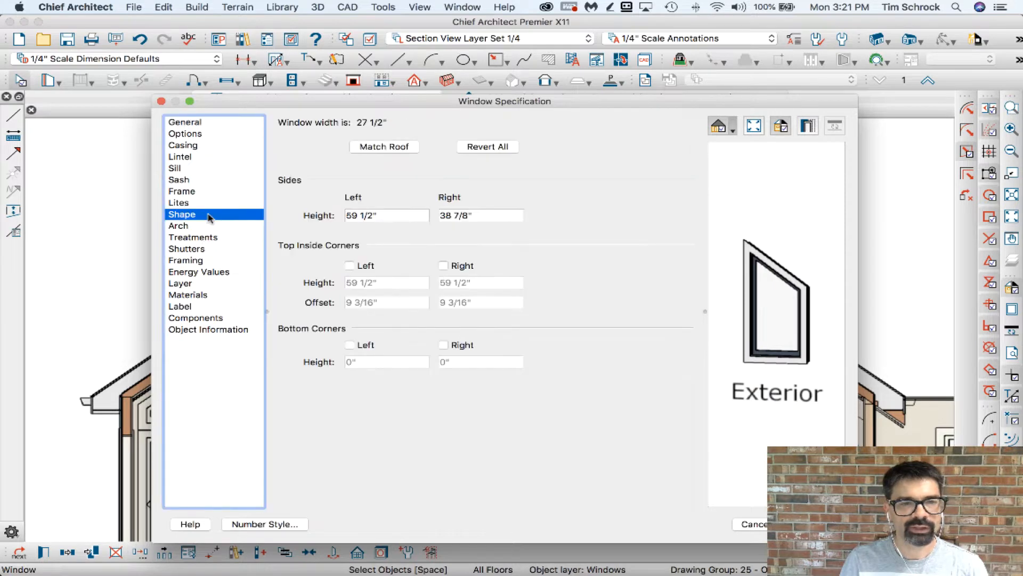
{"action": "left_click", "coordinate": [373, 152]}
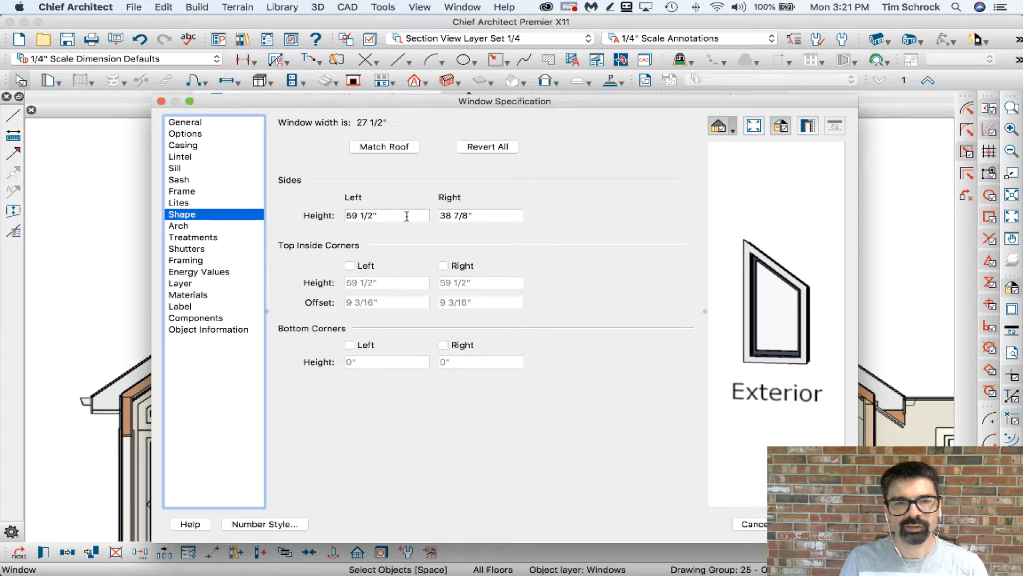
{"action": "key", "text": "Return"}
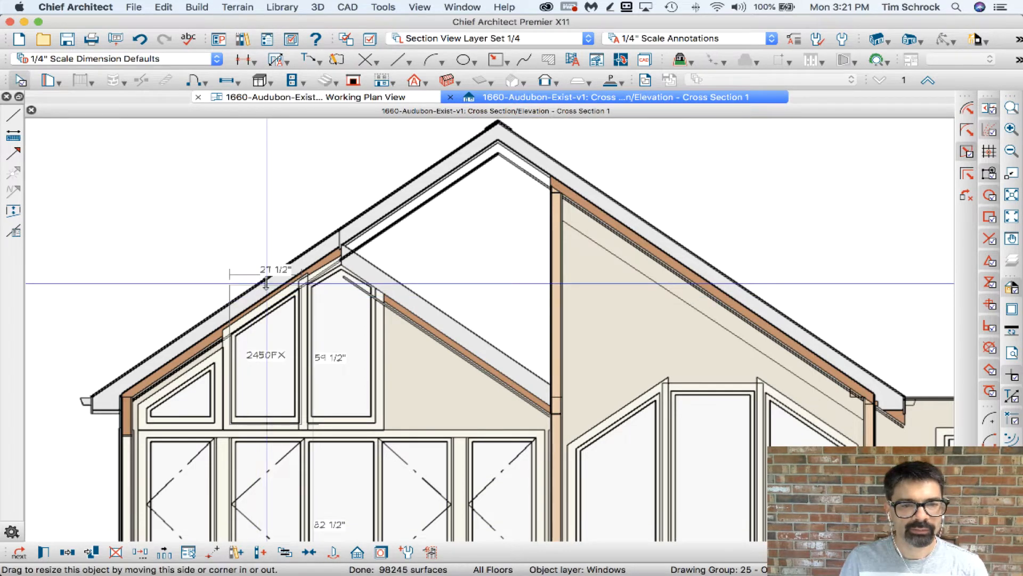
Resize the middle gable window from its top edge to a height of about 55 3/4" so it sits below the roof.
{"action": "left_click_drag", "start_coordinate": [265, 282], "coordinate": [293, 264]}
{"action": "scroll", "coordinate": [266, 312], "scroll_direction": "up", "scroll_amount": 3}
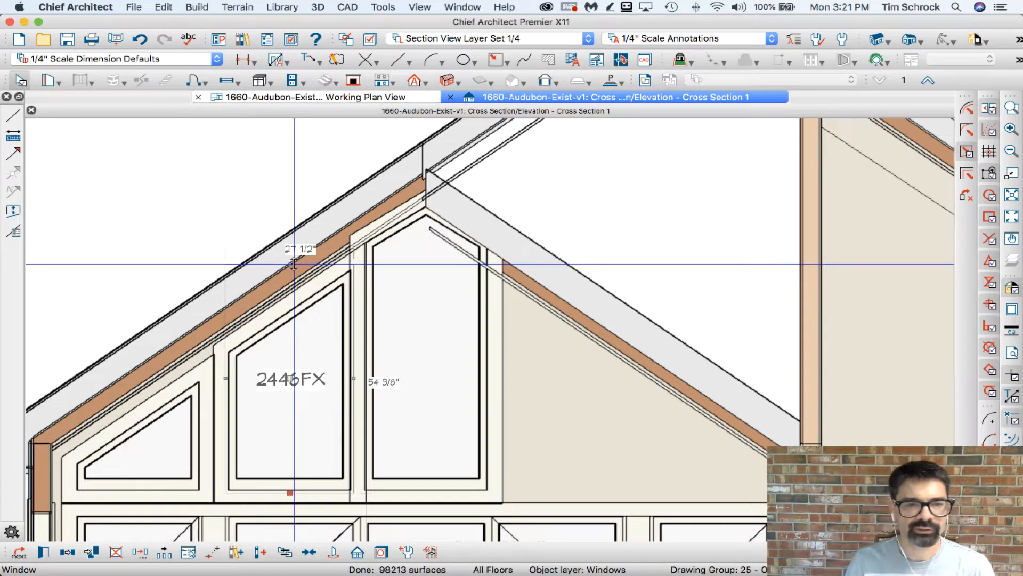
{"action": "left_click_drag", "start_coordinate": [293, 265], "coordinate": [291, 258]}
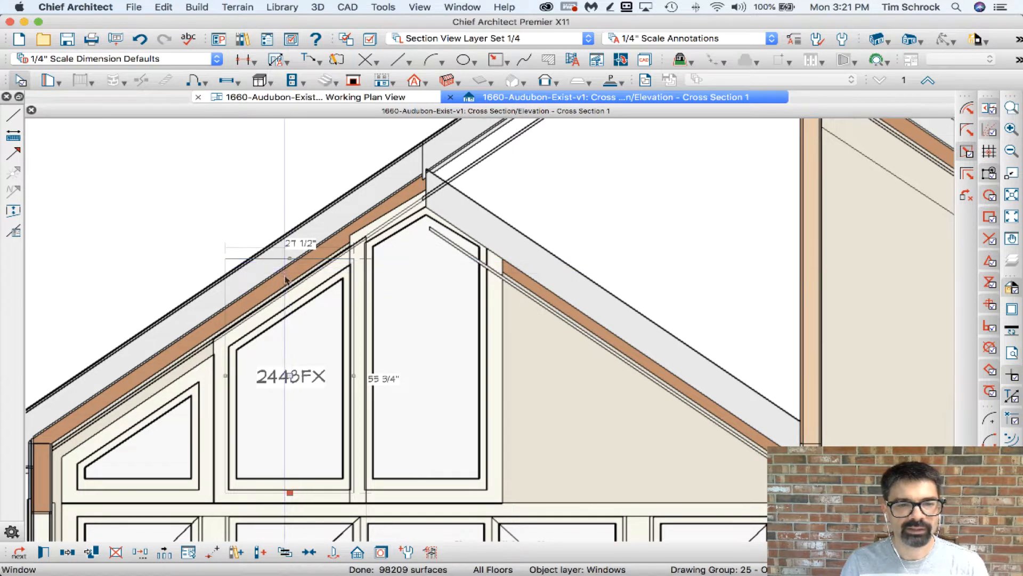
Resize the shortest gable window, nearest the eave, from its top edge to a height of about 30 11/16" along the roof line.
{"action": "left_click", "coordinate": [155, 394]}
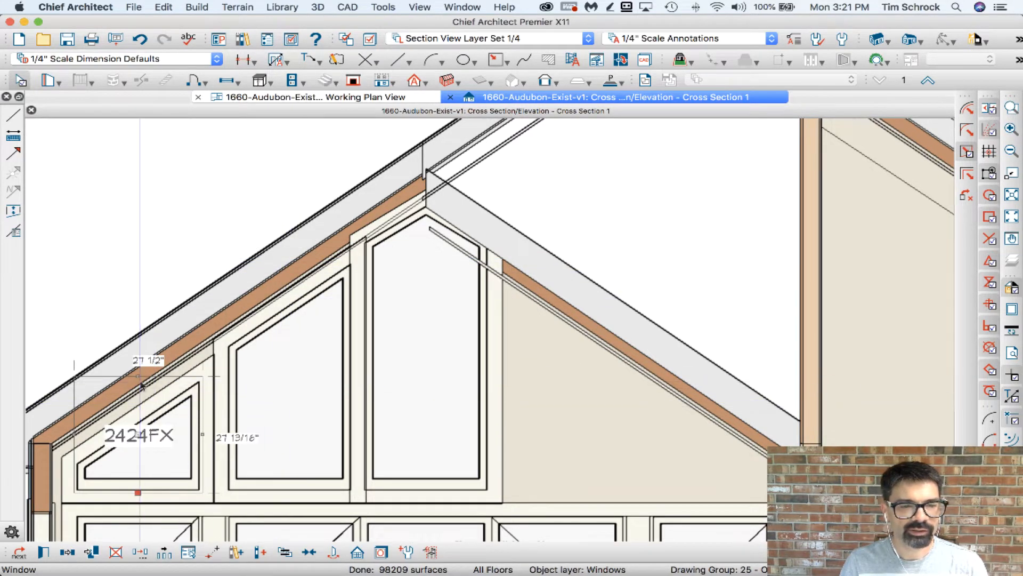
{"action": "left_click_drag", "start_coordinate": [138, 375], "coordinate": [144, 356]}
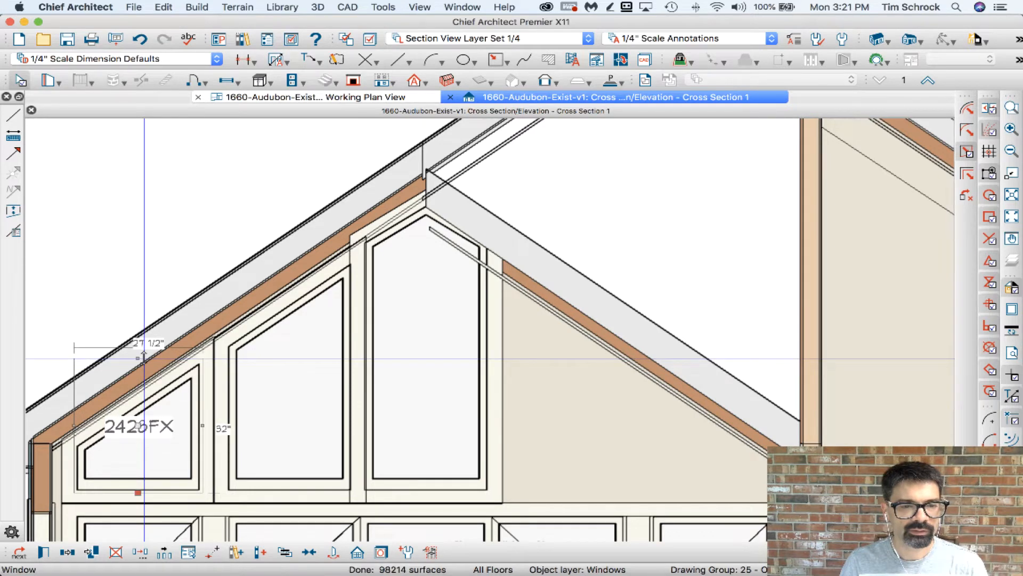
{"action": "key", "text": "Escape"}
{"action": "left_click", "coordinate": [149, 402]}
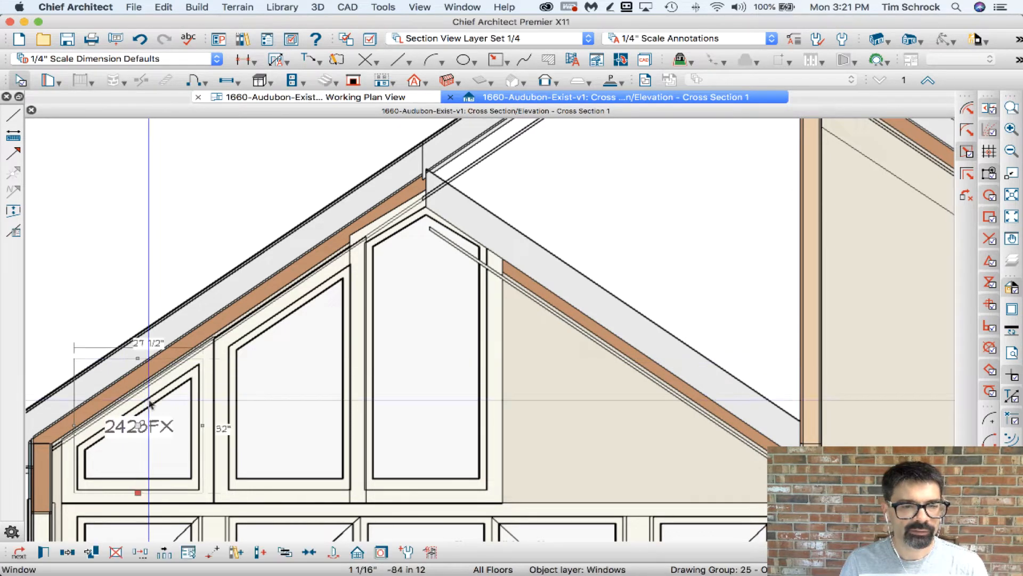
{"action": "scroll", "coordinate": [125, 386], "scroll_direction": "up", "scroll_amount": 3}
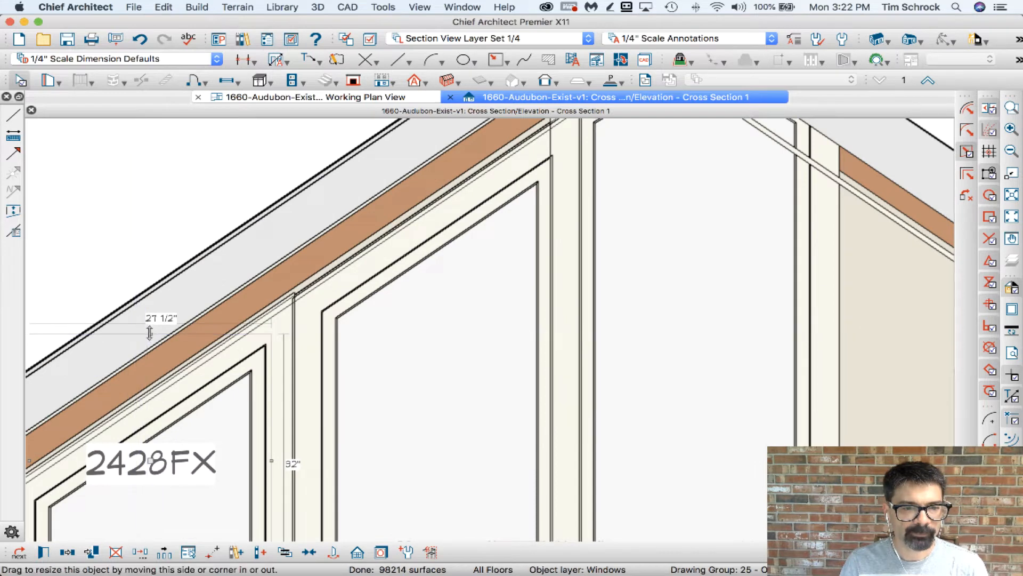
{"action": "left_click_drag", "start_coordinate": [150, 333], "coordinate": [149, 345]}
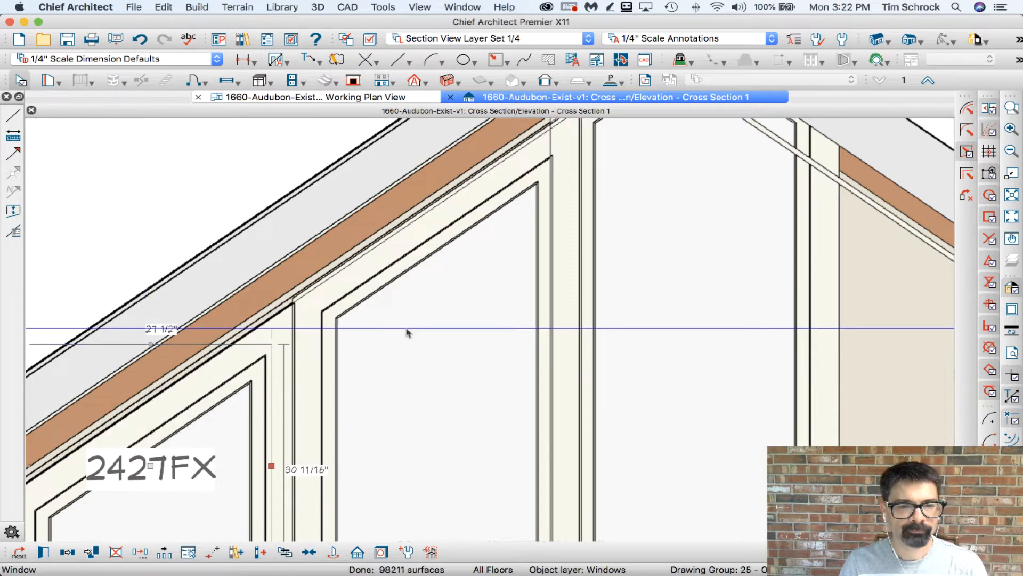
Fine-tune the middle gable window's top edge to a height of about 55 1/2".
{"action": "left_click", "coordinate": [407, 331]}
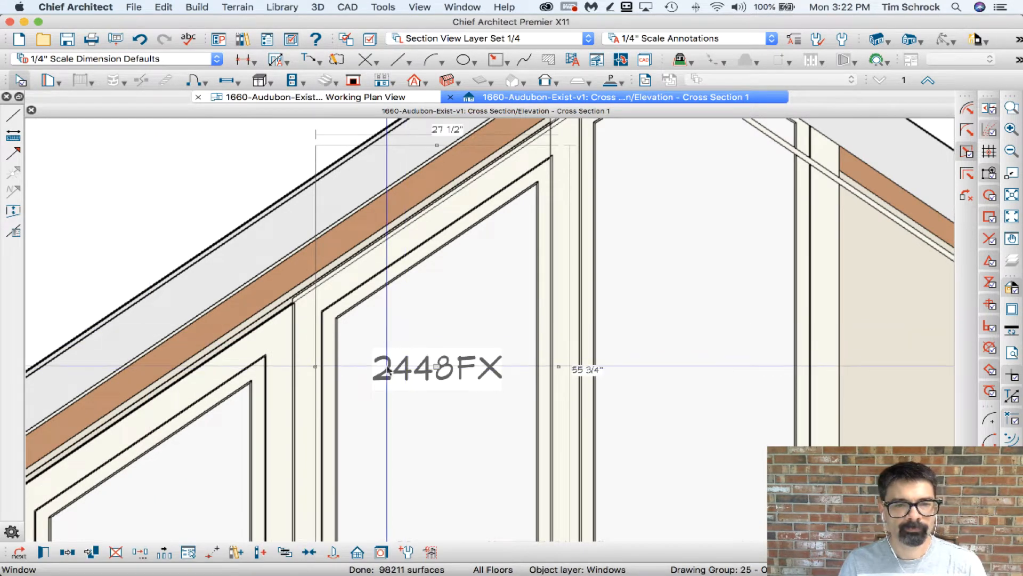
{"action": "left_click_drag", "start_coordinate": [438, 145], "coordinate": [440, 145]}
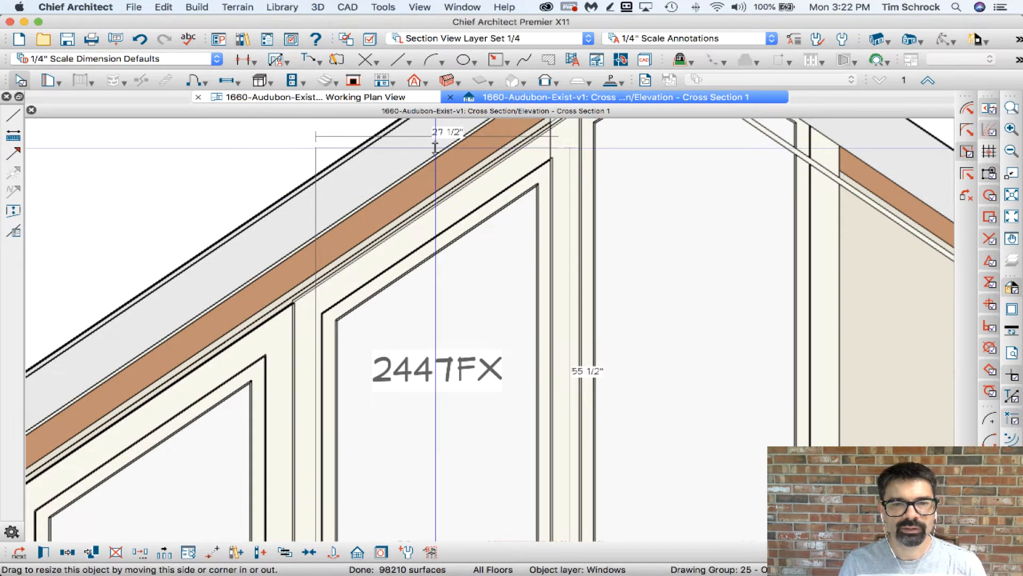
{"action": "left_click_drag", "start_coordinate": [435, 148], "coordinate": [434, 149]}
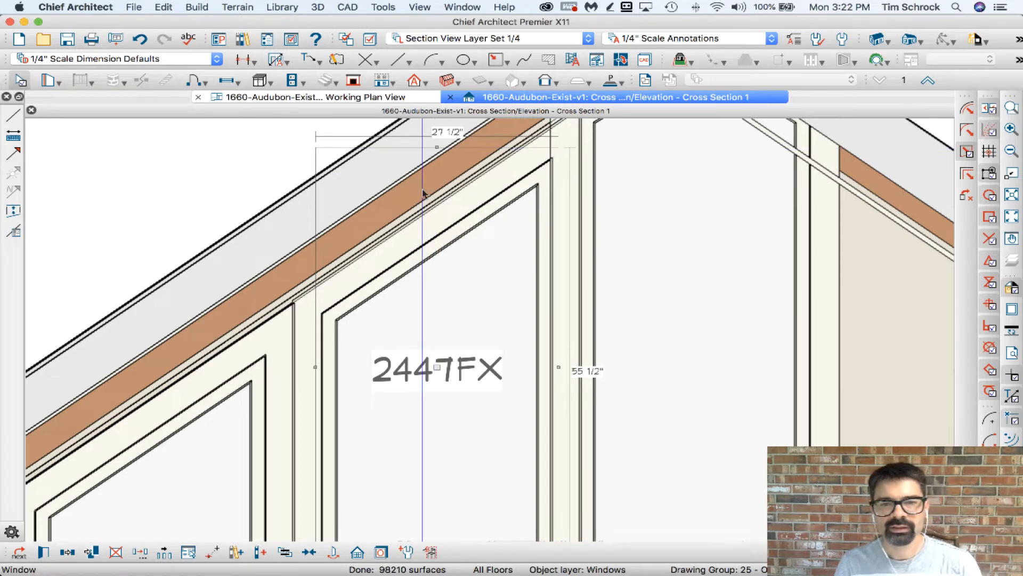
{"action": "key", "text": "Escape"}
{"action": "scroll", "coordinate": [286, 272], "scroll_direction": "down", "scroll_amount": 3}
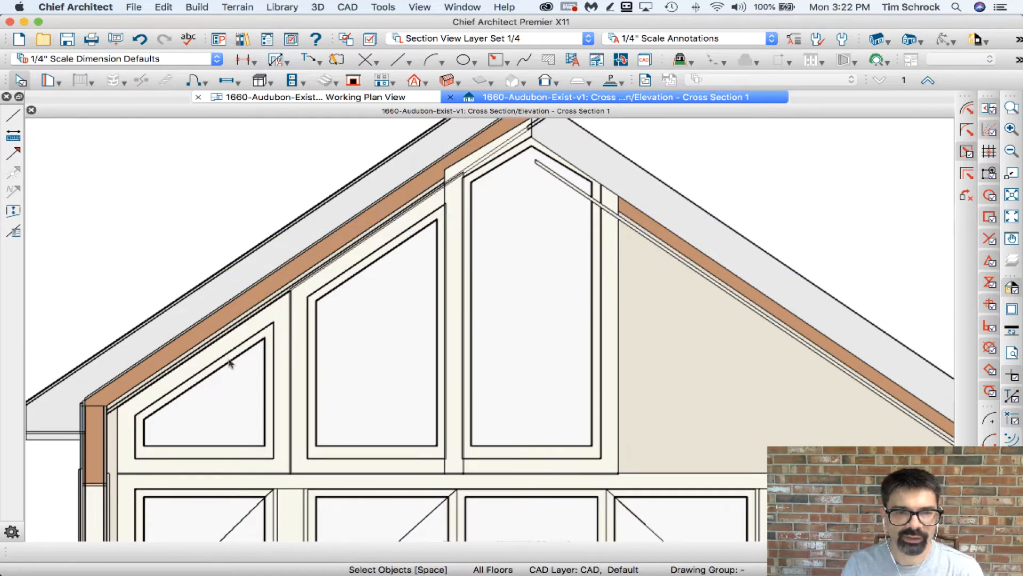
Lower the top of the peaked fixed window under the gable ridge to a height of about 46 9/16".
{"action": "left_click", "coordinate": [501, 240]}
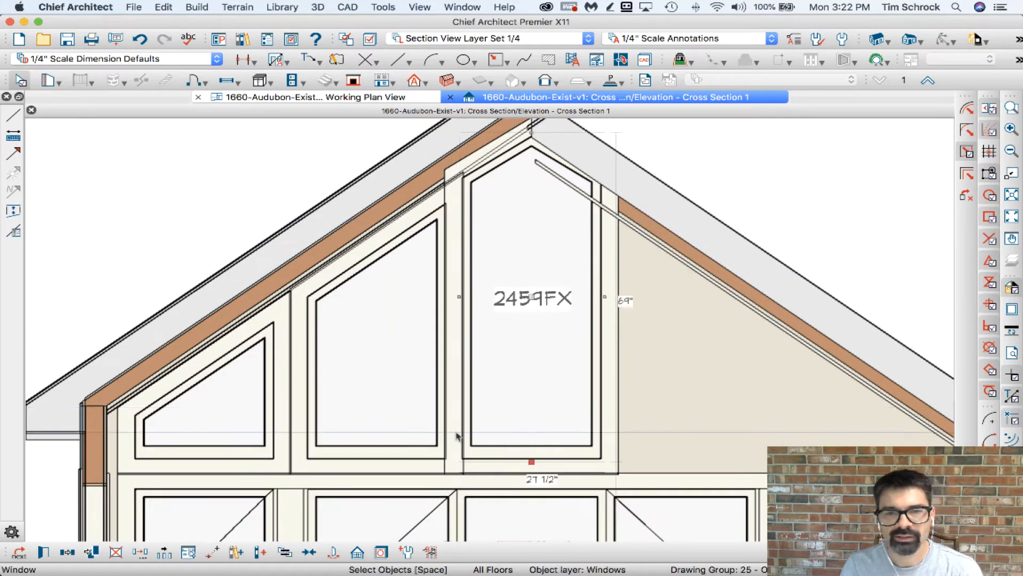
{"action": "scroll", "coordinate": [502, 240], "scroll_direction": "down", "scroll_amount": 1}
{"action": "scroll", "coordinate": [491, 251], "scroll_direction": "up", "scroll_amount": 2}
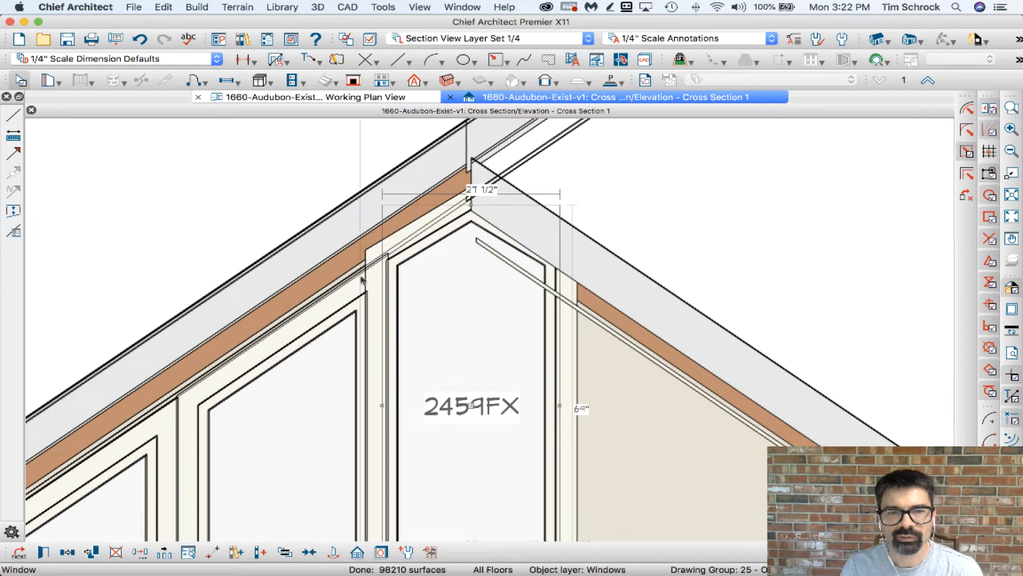
{"action": "scroll", "coordinate": [419, 234], "scroll_direction": "down", "scroll_amount": 2}
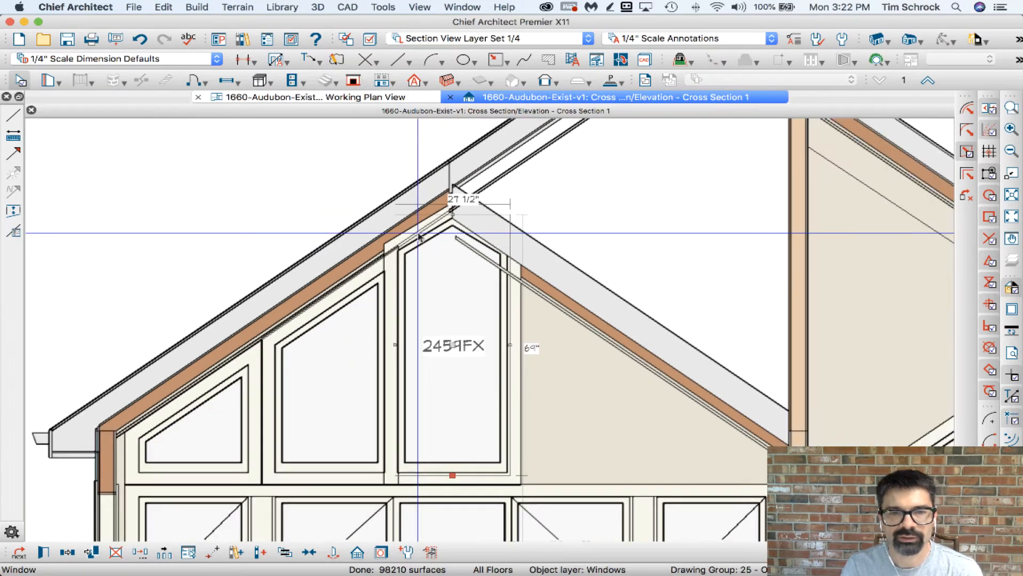
{"action": "double_click", "coordinate": [499, 275]}
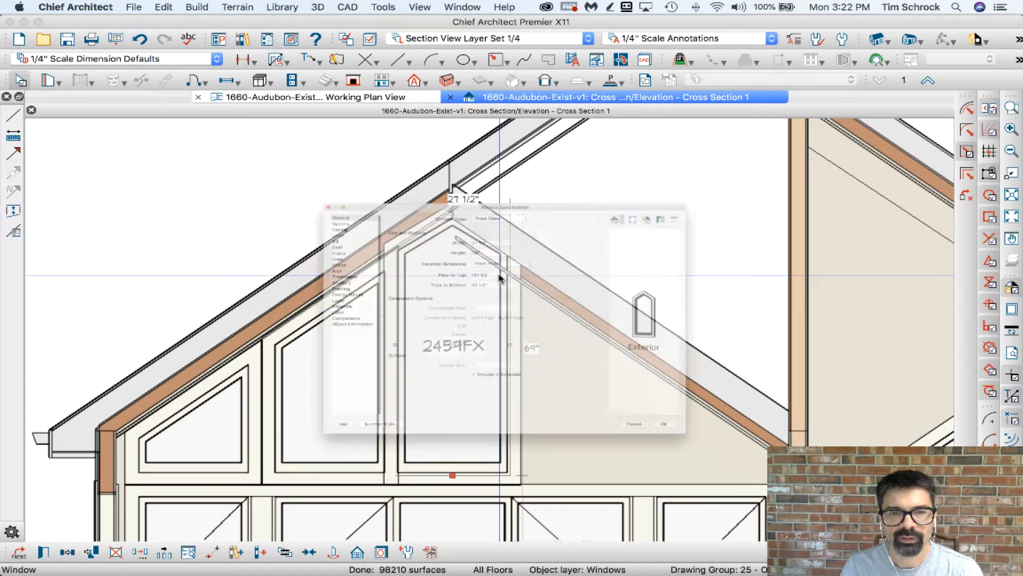
{"action": "key", "text": "Escape"}
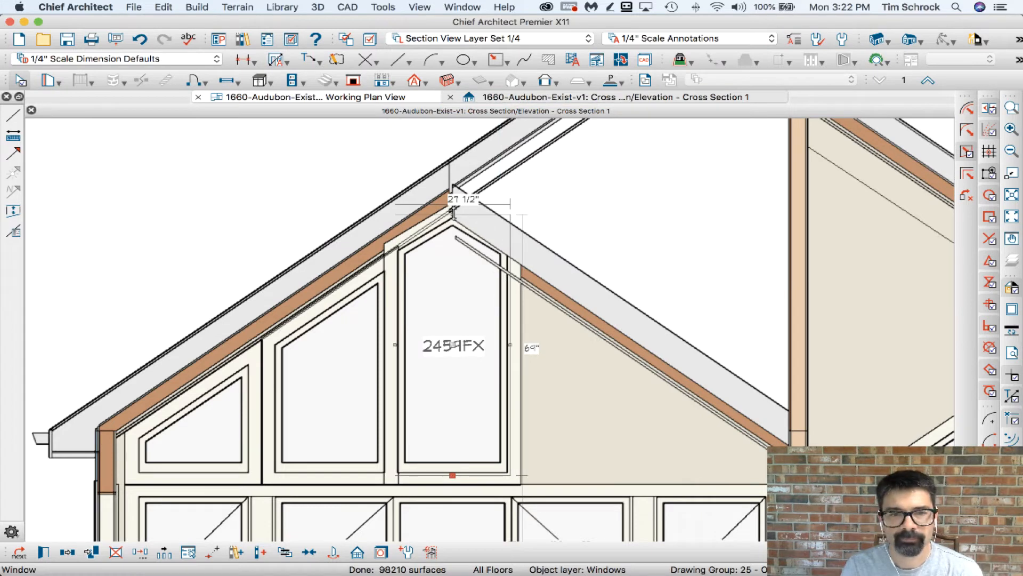
{"action": "left_click_drag", "start_coordinate": [452, 213], "coordinate": [444, 299]}
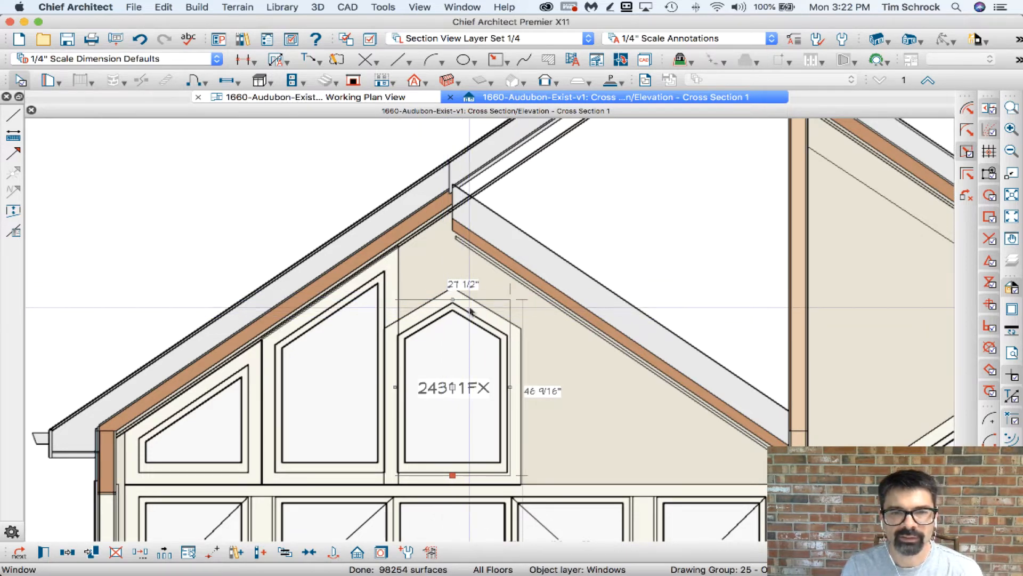
In the floor 2 plan, extend the small roof plane's ridge edge to about 7'-4 15/16" and check the ridge in the cross section.
{"action": "left_click", "coordinate": [330, 98]}
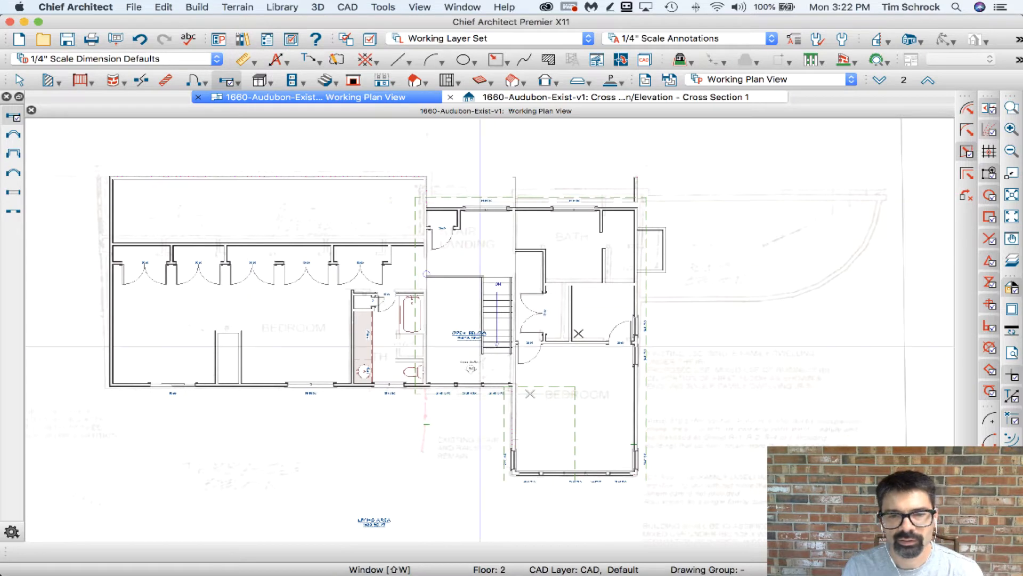
{"action": "left_click", "coordinate": [415, 80]}
{"action": "left_click", "coordinate": [581, 435]}
{"action": "left_click_drag", "start_coordinate": [575, 434], "coordinate": [578, 437]}
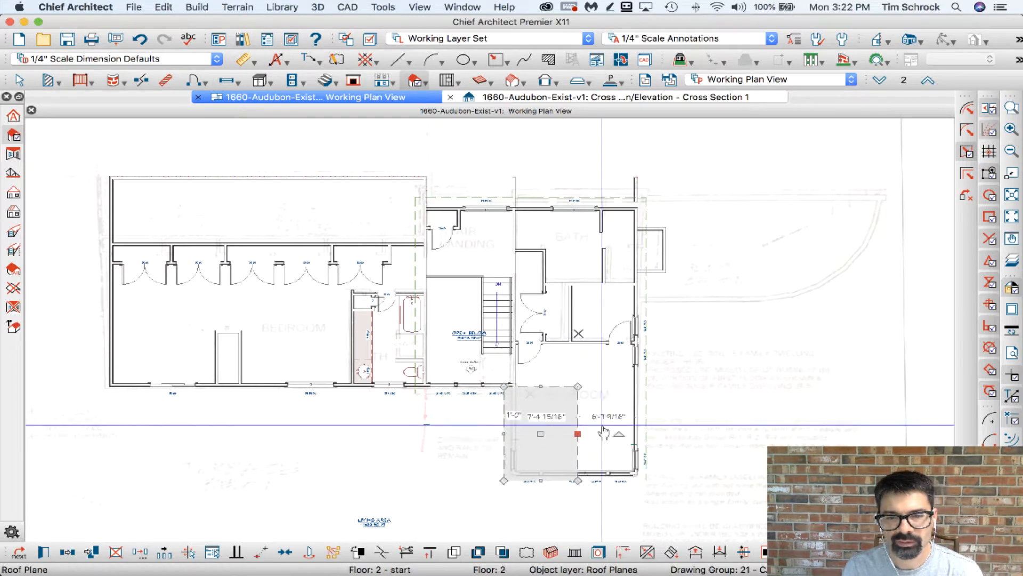
{"action": "left_click", "coordinate": [523, 97]}
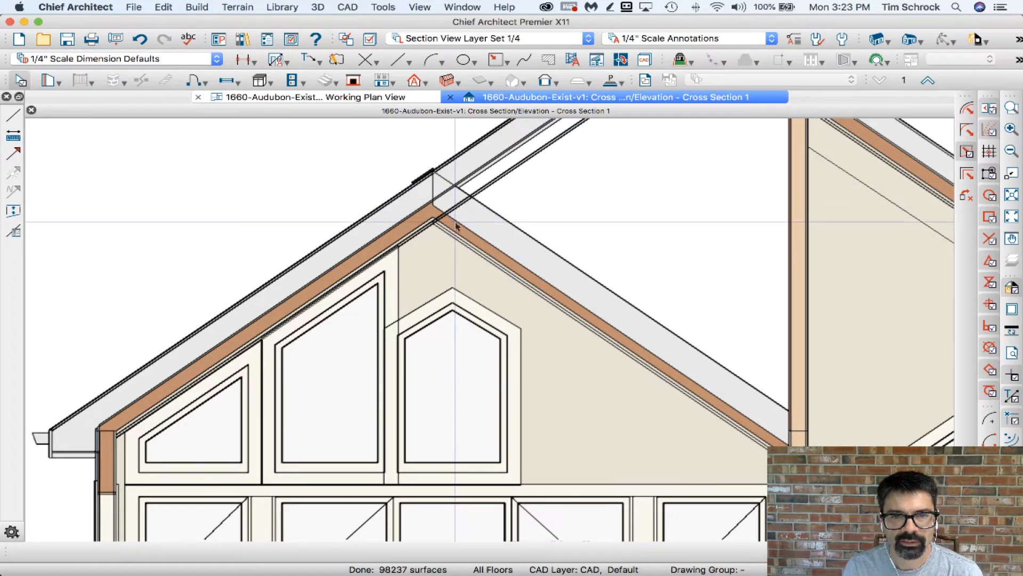
{"action": "scroll", "coordinate": [370, 319], "scroll_direction": "down", "scroll_amount": 3}
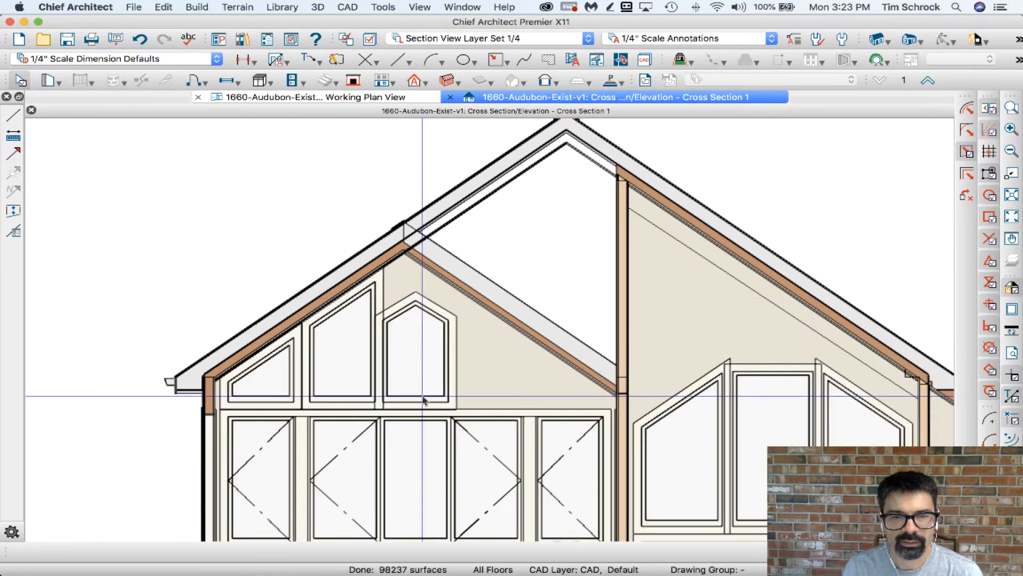
In the plan view, check the large roof plane's height settings, and lock the small roof plane's pitch and change its baseline height.
{"action": "left_click", "coordinate": [393, 98]}
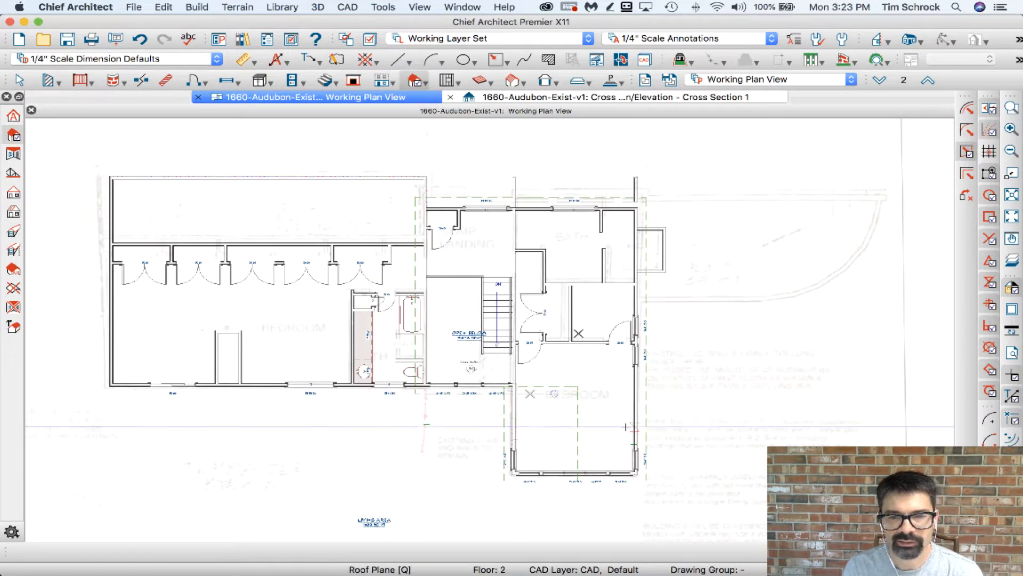
{"action": "double_click", "coordinate": [651, 425]}
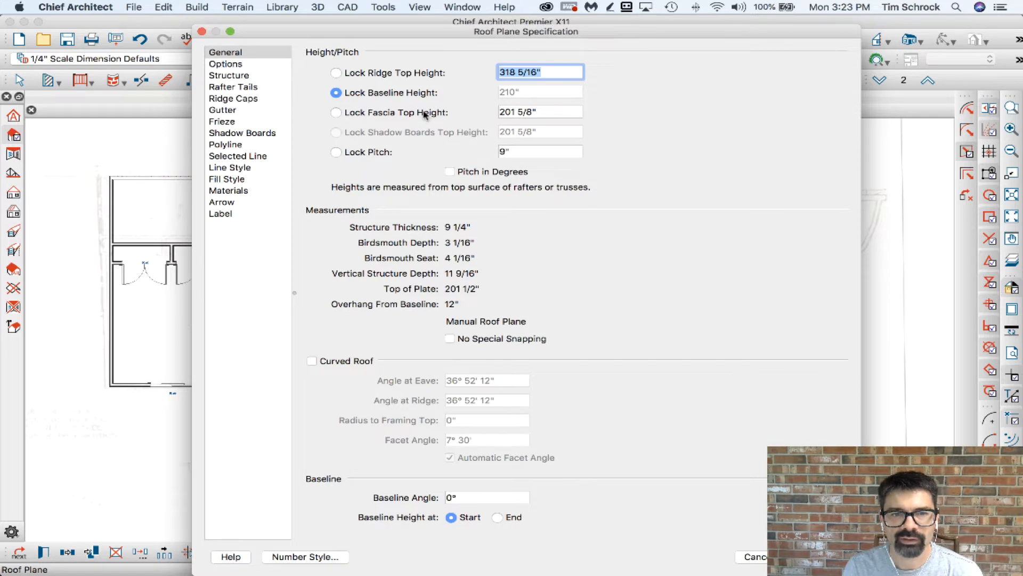
{"action": "key", "text": "Escape"}
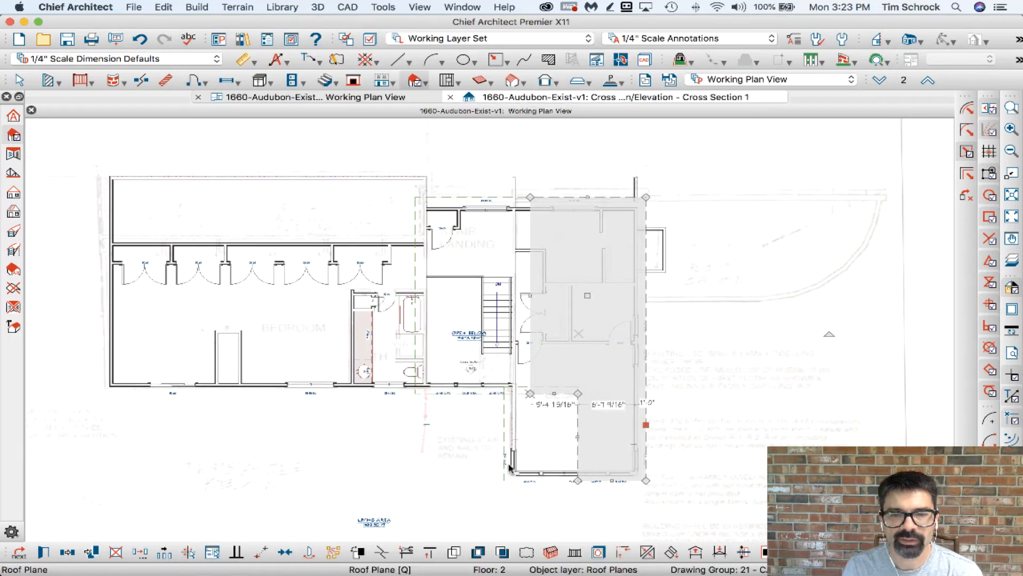
{"action": "double_click", "coordinate": [503, 437]}
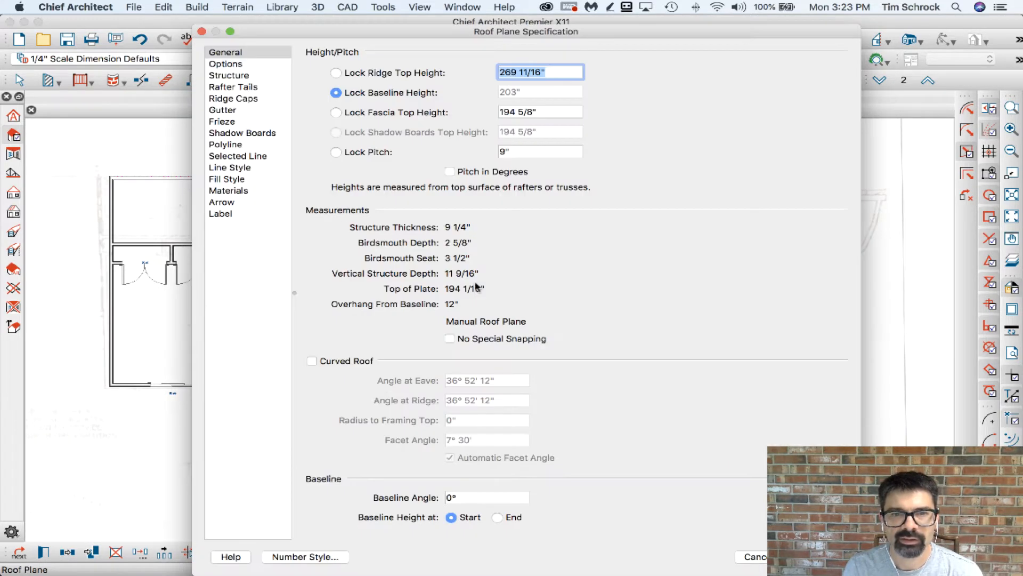
{"action": "left_click", "coordinate": [336, 152]}
{"action": "left_click", "coordinate": [538, 94]}
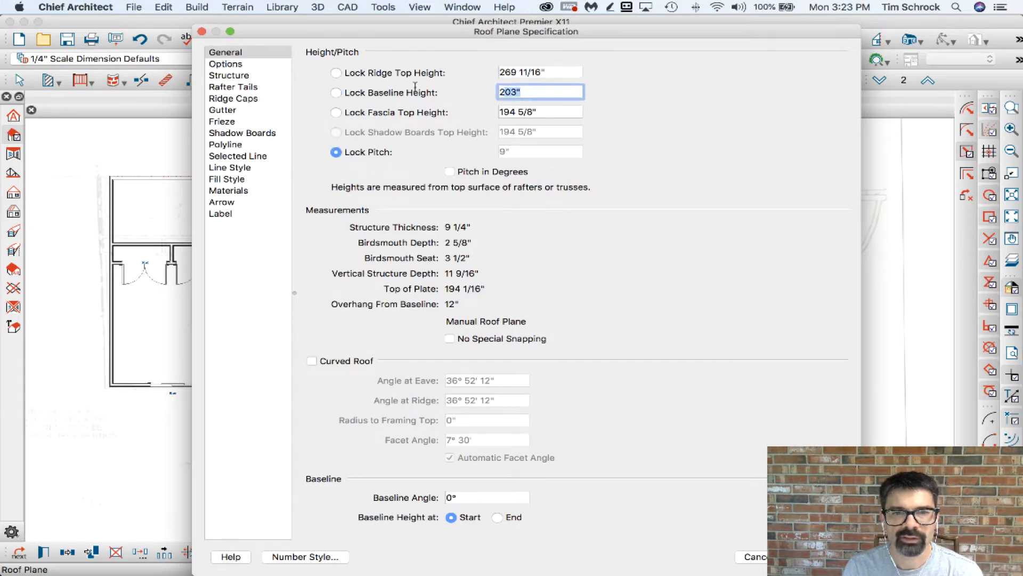
{"action": "type", "text": "2"}
{"action": "key", "text": "Return"}
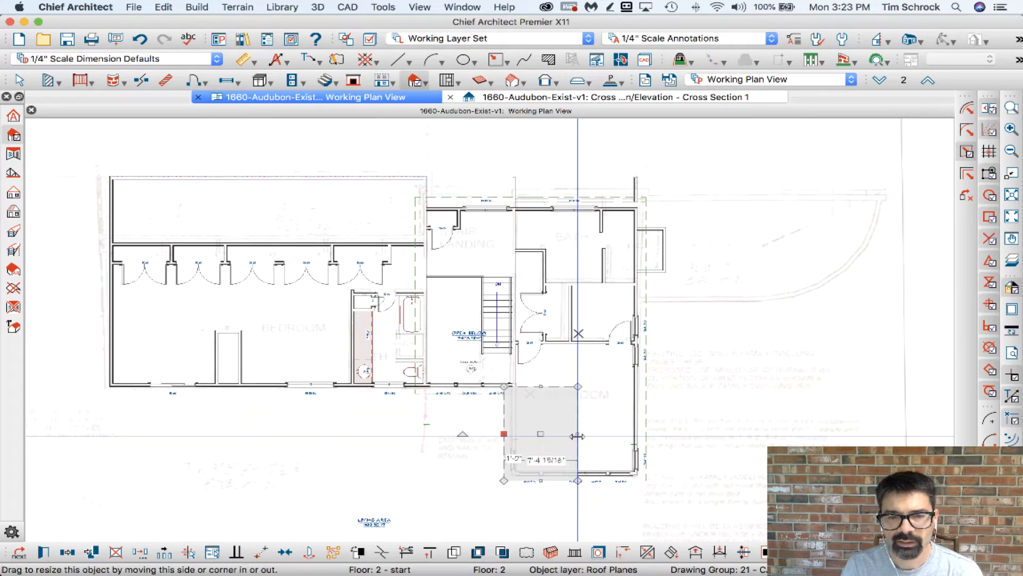
Pull the small roof plane's ridge edge back to about 7'-0 9/16" in plan, and return to the cross section.
{"action": "left_click_drag", "start_coordinate": [577, 434], "coordinate": [583, 428]}
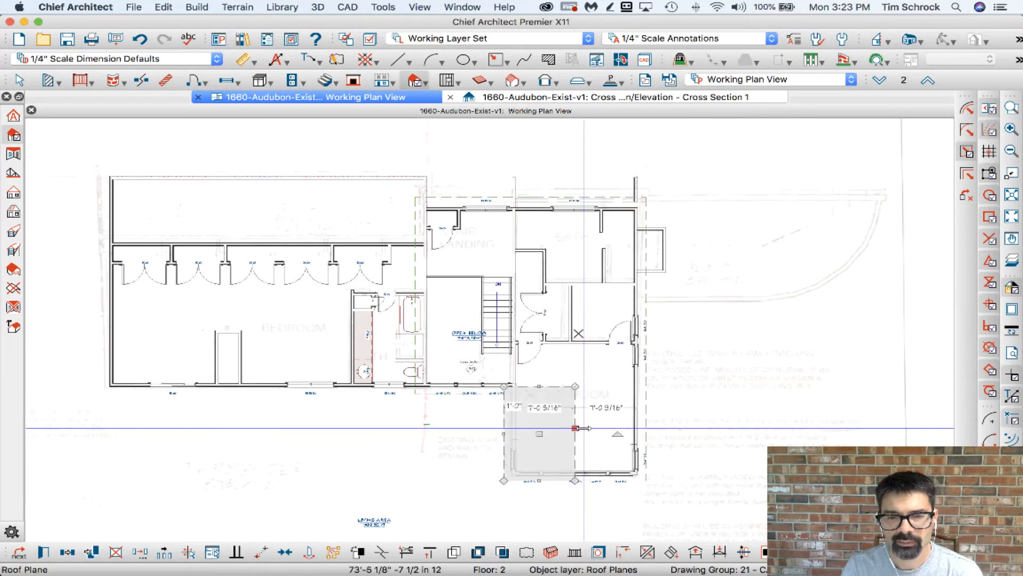
{"action": "left_click", "coordinate": [619, 97]}
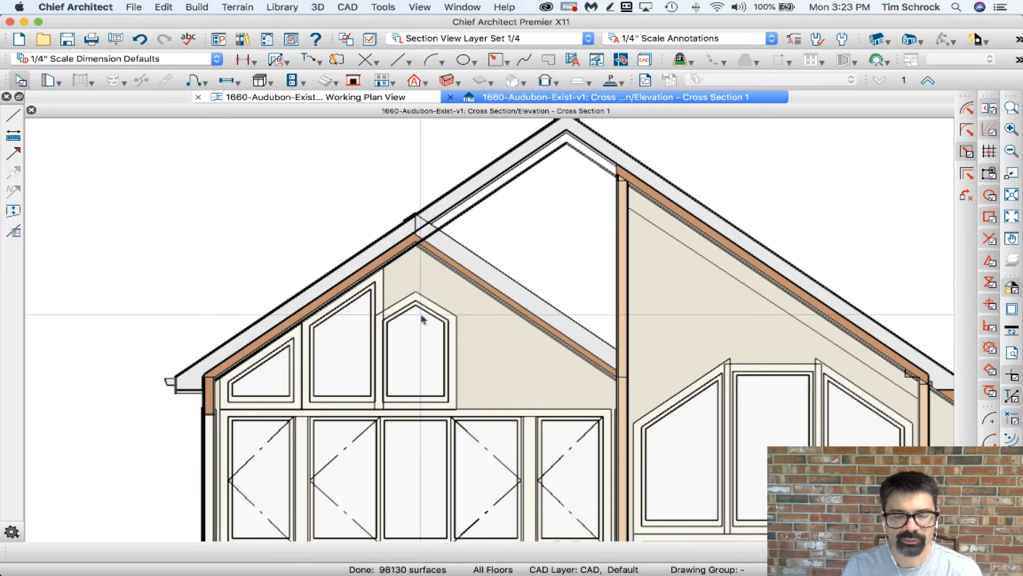
Check the size settings of the peaked fixed window under the gable ridge, and delete that window.
{"action": "scroll", "coordinate": [421, 319], "scroll_direction": "up", "scroll_amount": 3}
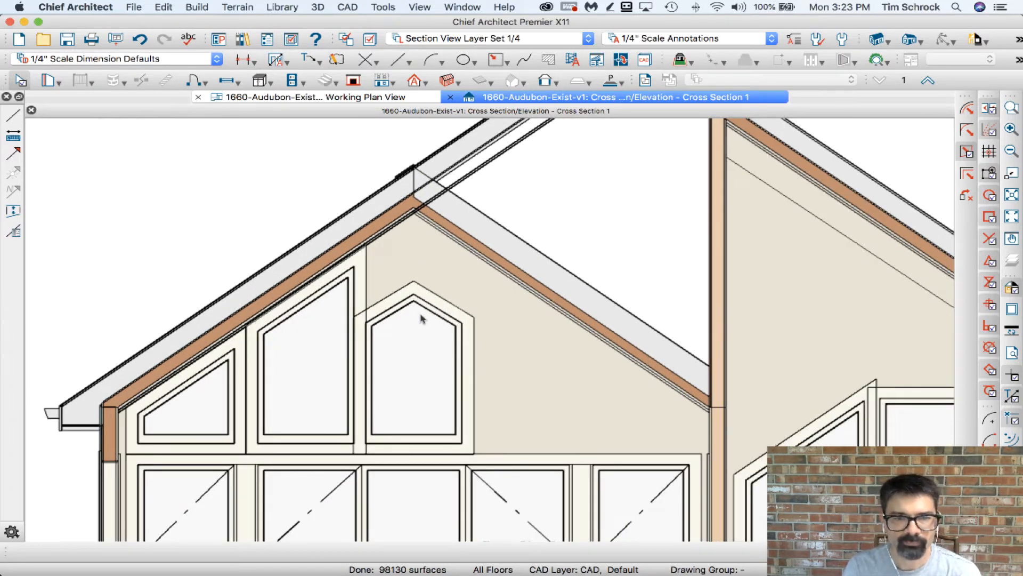
{"action": "double_click", "coordinate": [421, 318]}
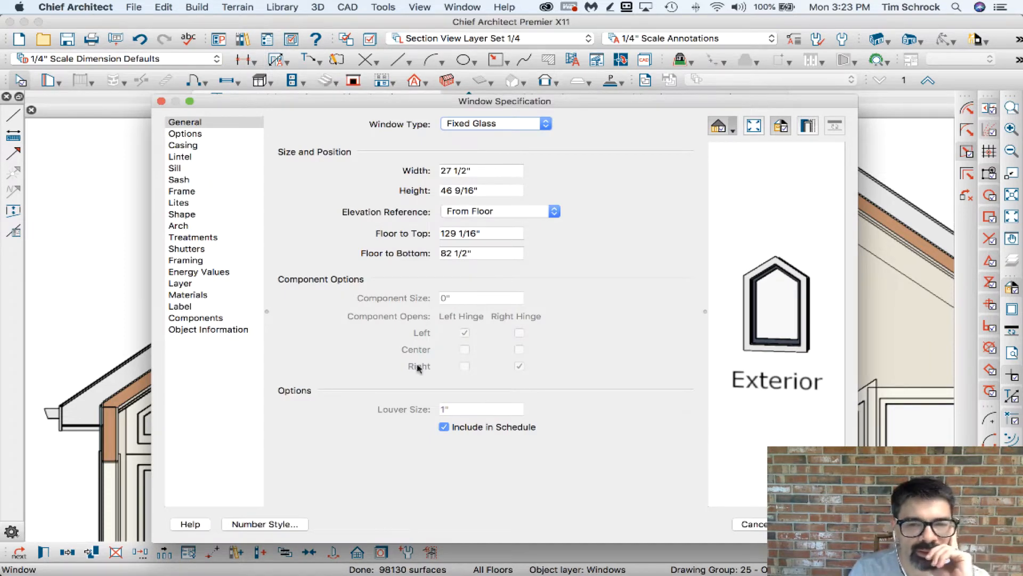
{"action": "left_click", "coordinate": [799, 524]}
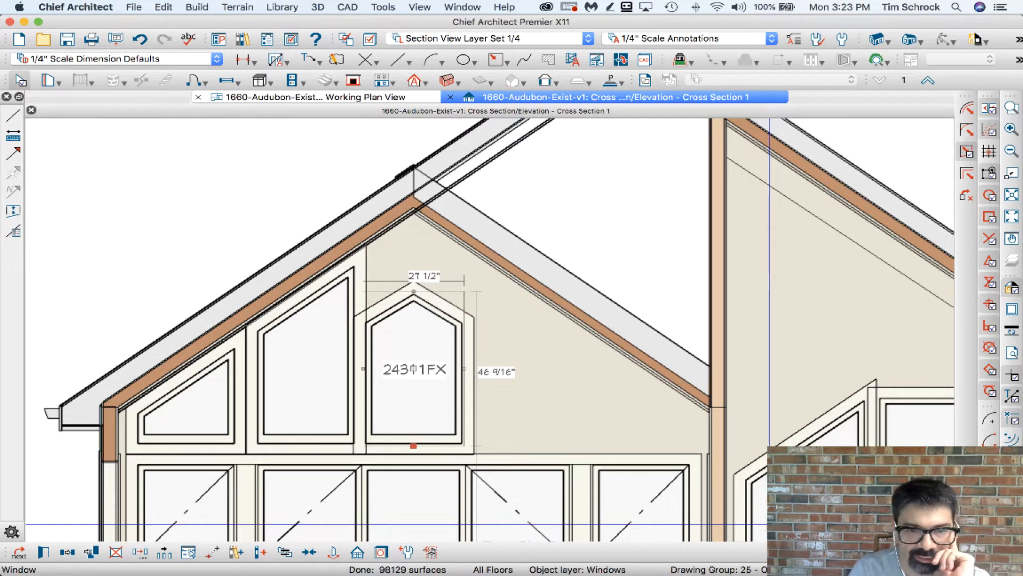
{"action": "key", "text": "Delete"}
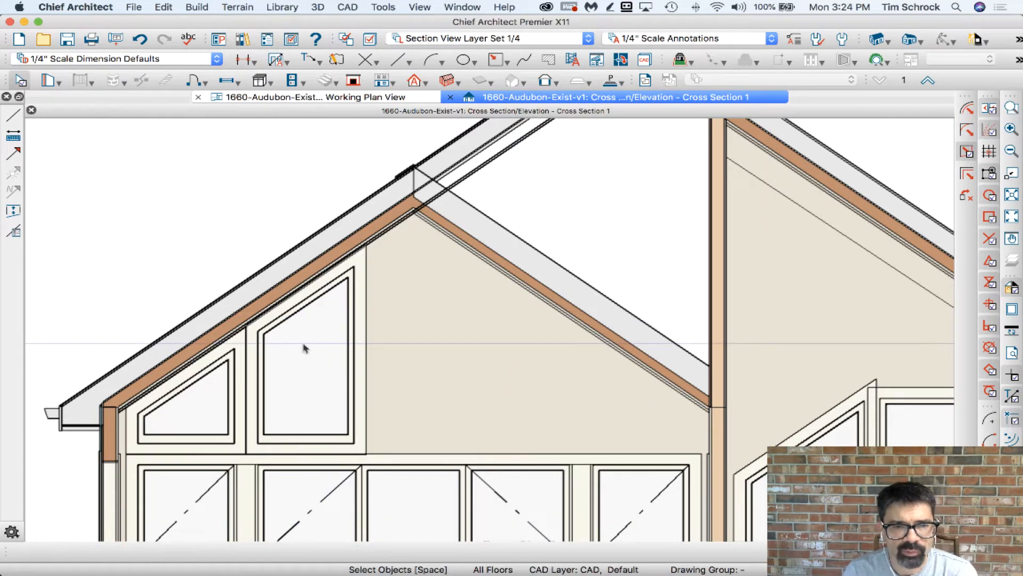
Copy the taller sloped gable window into the adjacent bay under the ridge and raise the copy's top to a height of about 63 15/16".
{"action": "key", "text": "super+z"}
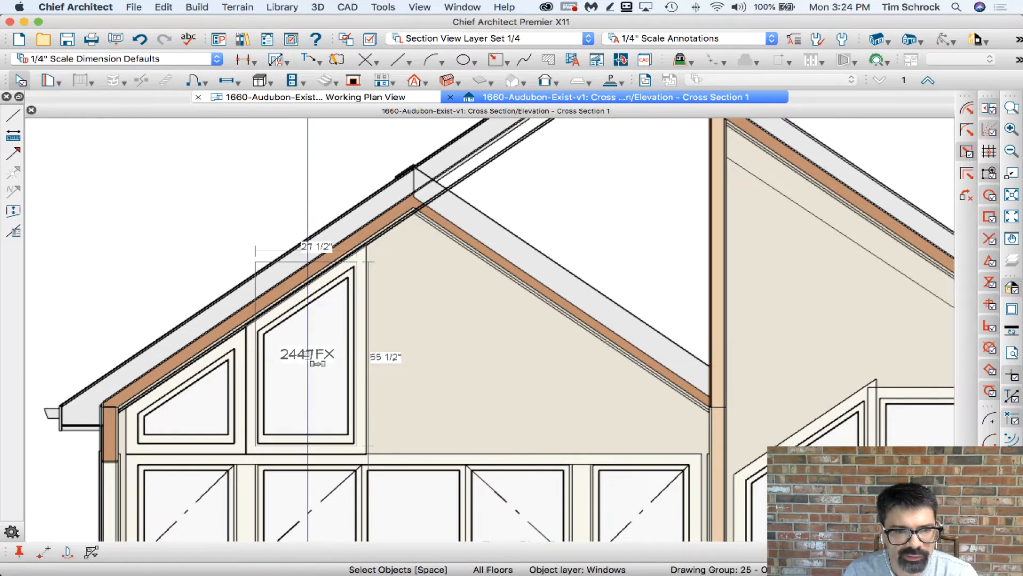
{"action": "left_click_drag", "start_coordinate": [307, 354], "coordinate": [405, 354]}
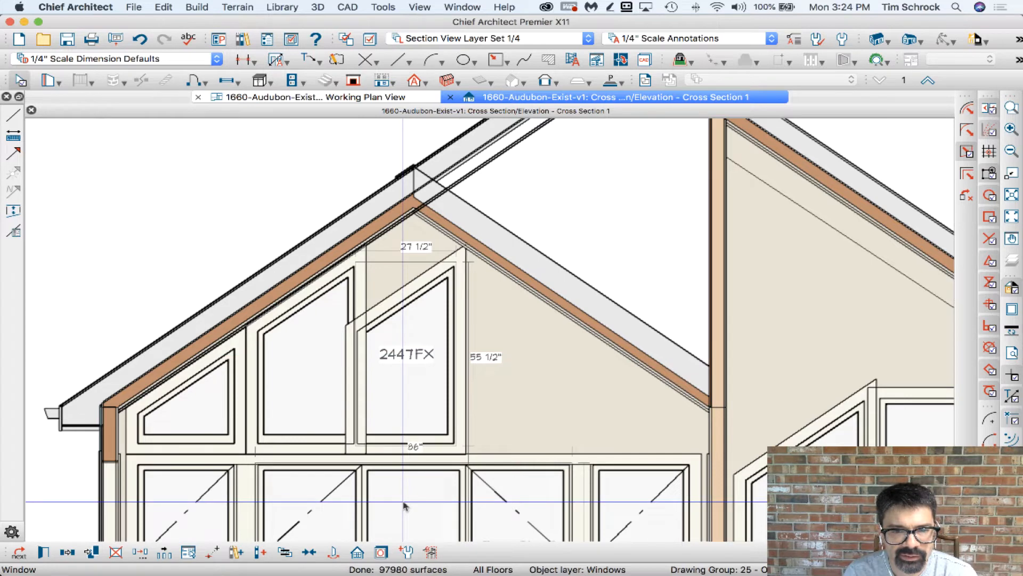
{"action": "scroll", "coordinate": [404, 506], "scroll_direction": "down", "scroll_amount": 2}
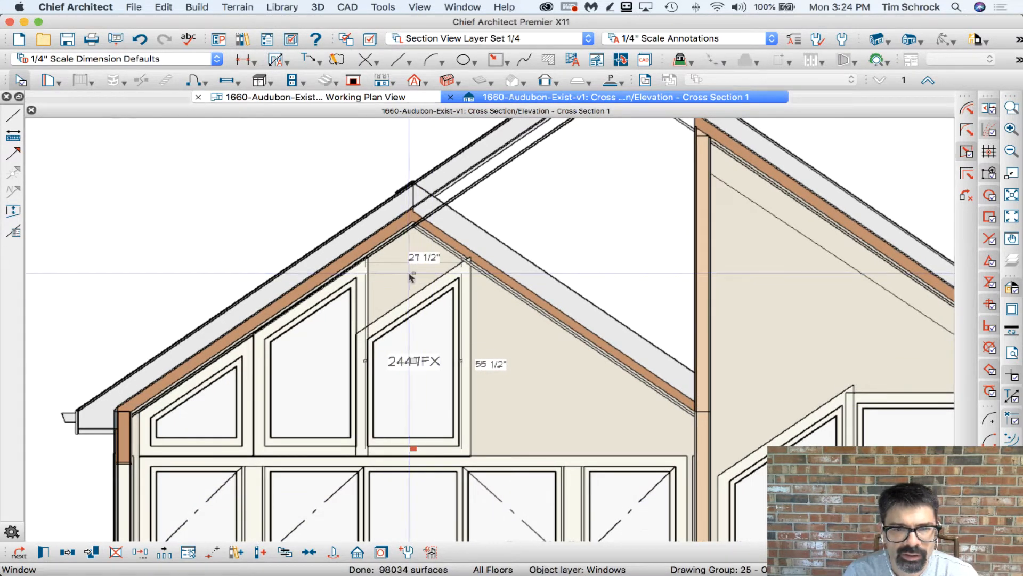
{"action": "left_click_drag", "start_coordinate": [413, 273], "coordinate": [417, 245]}
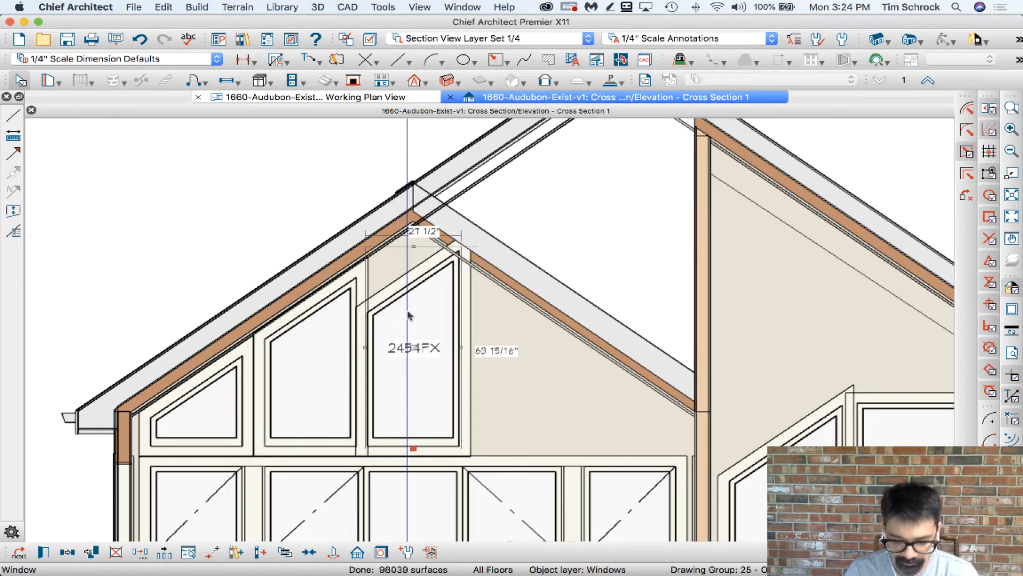
{"action": "key", "text": "ctrl+Tab"}
{"action": "key", "text": "f"}
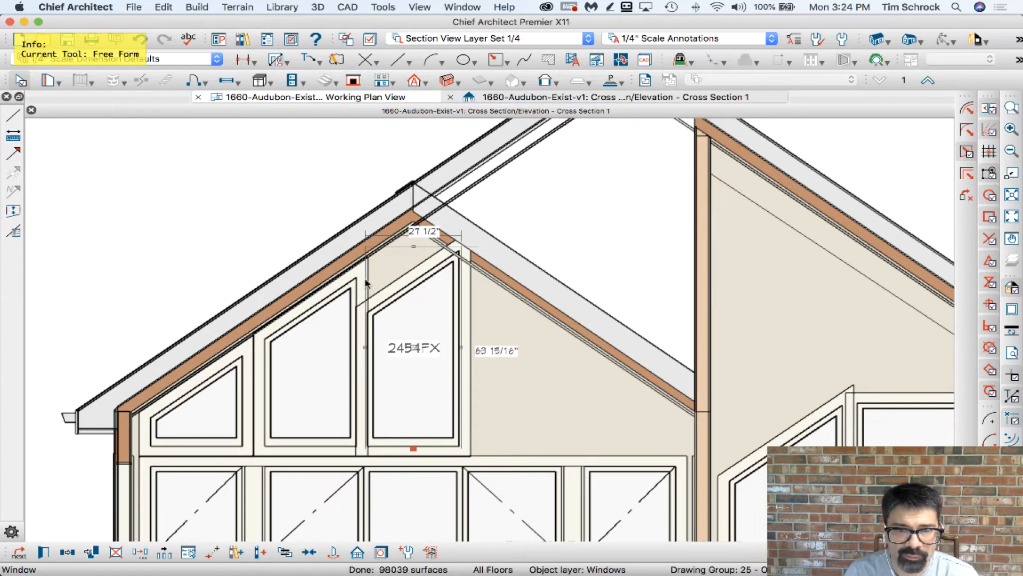
{"action": "mouse_move", "coordinate": [361, 277]}
{"action": "left_mouse_down"}
{"action": "mouse_move", "coordinate": [419, 241]}
{"action": "mouse_move", "coordinate": [467, 288]}
{"action": "left_mouse_up"}
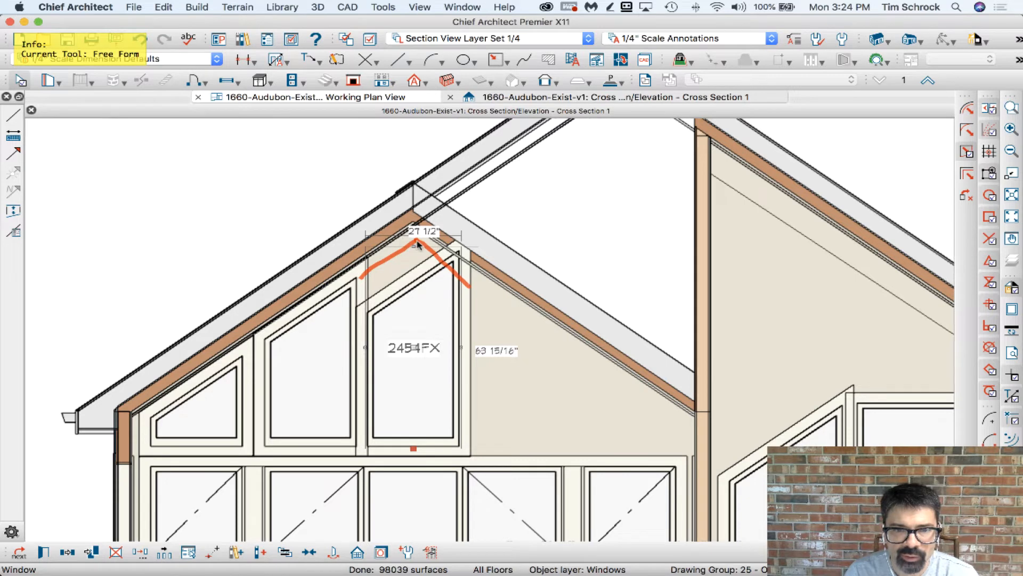
{"action": "mouse_move", "coordinate": [417, 243]}
{"action": "left_mouse_down"}
{"action": "mouse_move", "coordinate": [409, 437]}
{"action": "mouse_move", "coordinate": [387, 457]}
{"action": "left_mouse_up"}
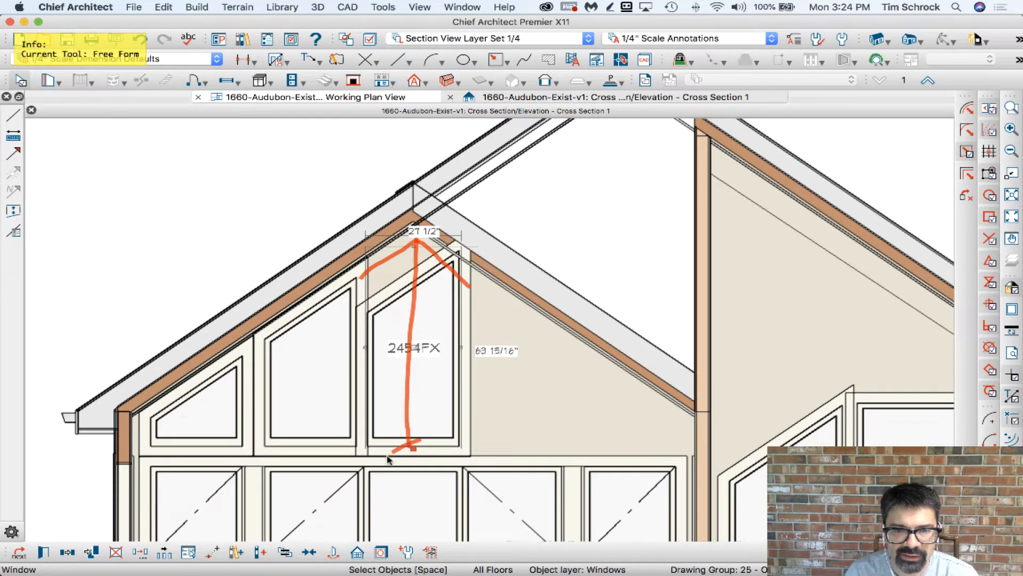
{"action": "left_click_drag", "start_coordinate": [413, 244], "coordinate": [431, 226]}
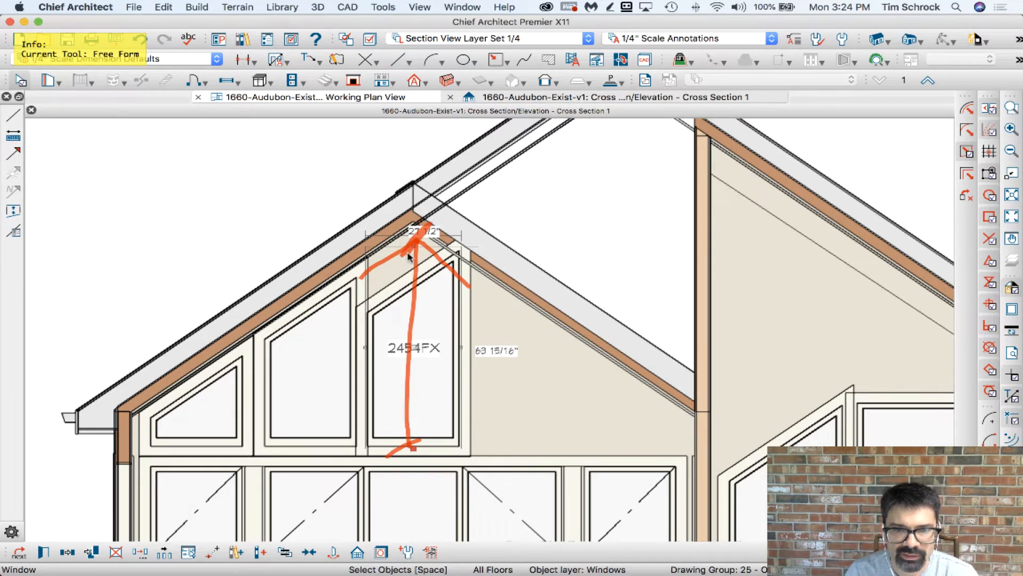
{"action": "key", "text": "Escape"}
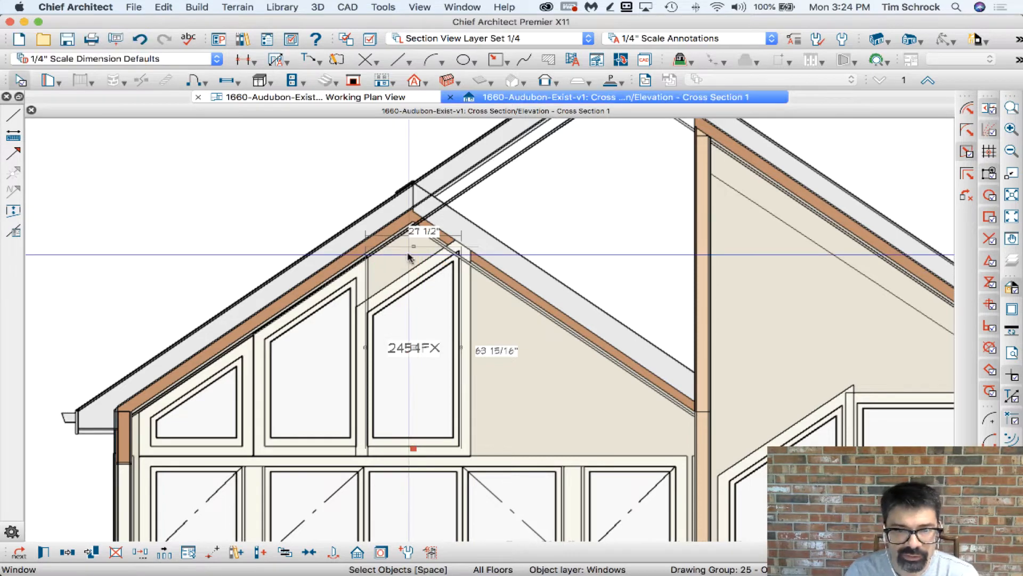
Set the copied window under the ridge to a height of 69" with its bottom 82 1/2" above the floor.
{"action": "double_click", "coordinate": [406, 292]}
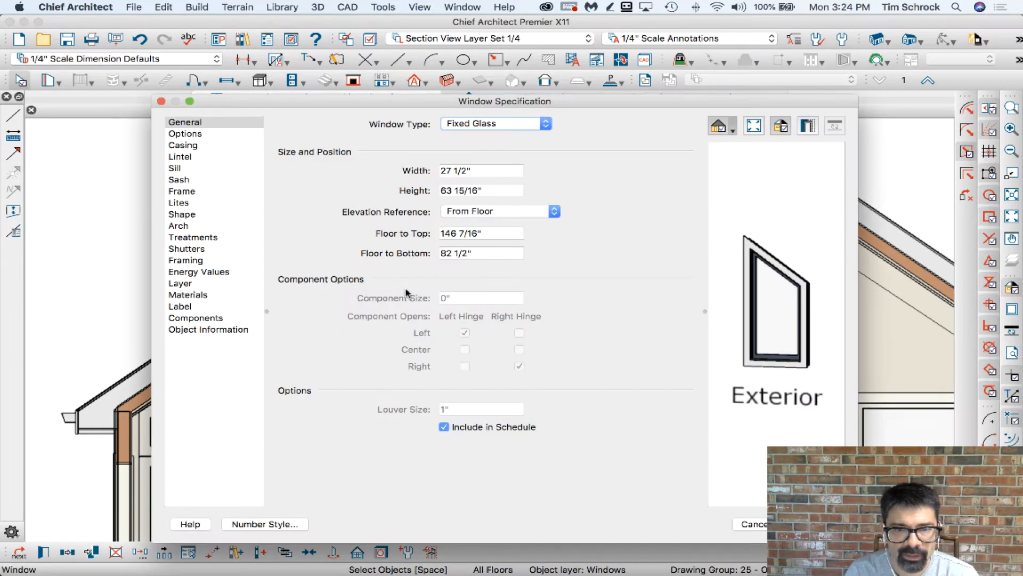
{"action": "left_click_drag", "start_coordinate": [512, 192], "coordinate": [440, 191]}
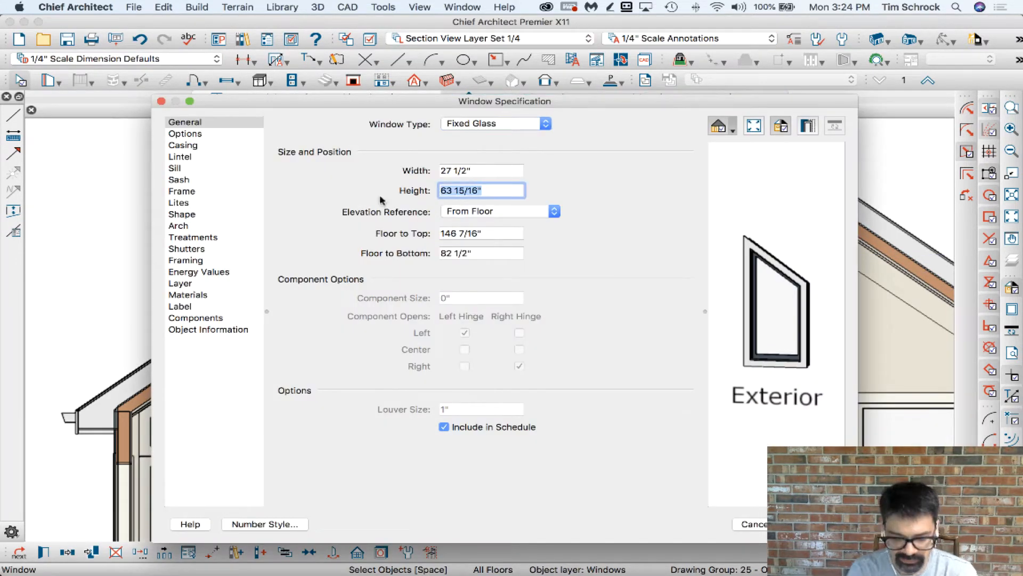
{"action": "type", "text": "69"}
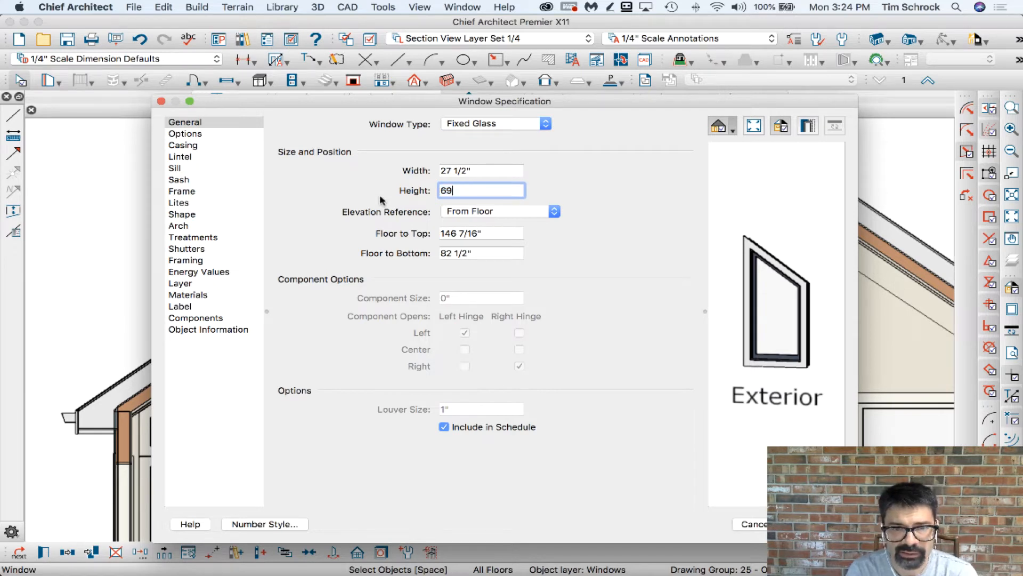
{"action": "key", "text": "Tab"}
{"action": "key", "text": "Tab"}
{"action": "key", "text": "Tab"}
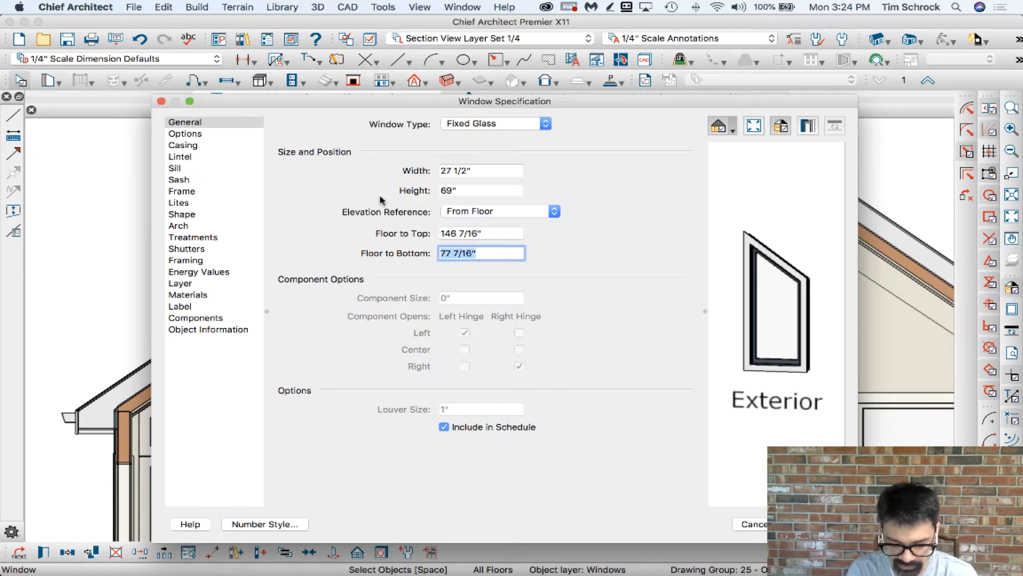
{"action": "type", "text": "82.5"}
{"action": "key", "text": "Tab"}
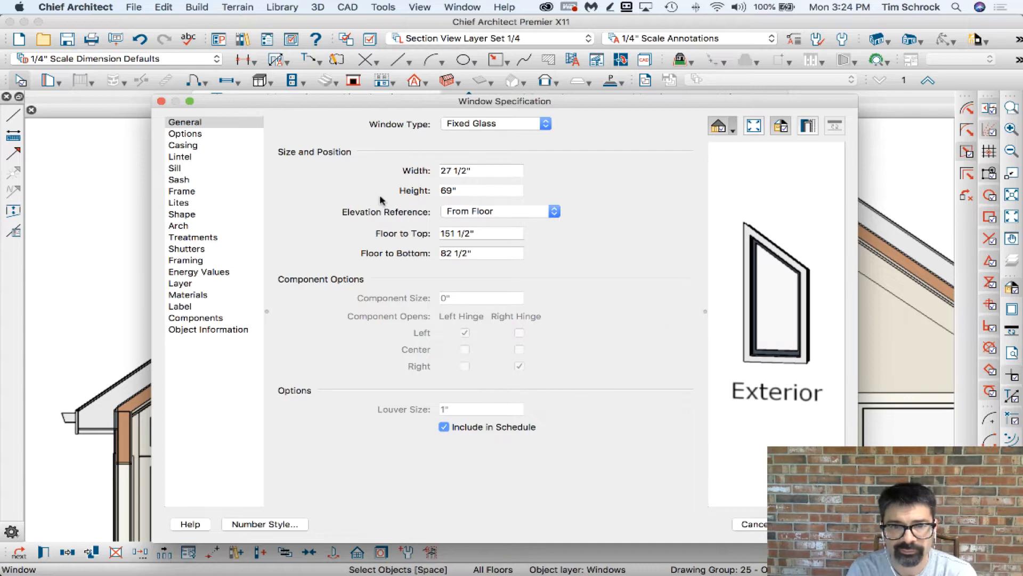
{"action": "key", "text": "Return"}
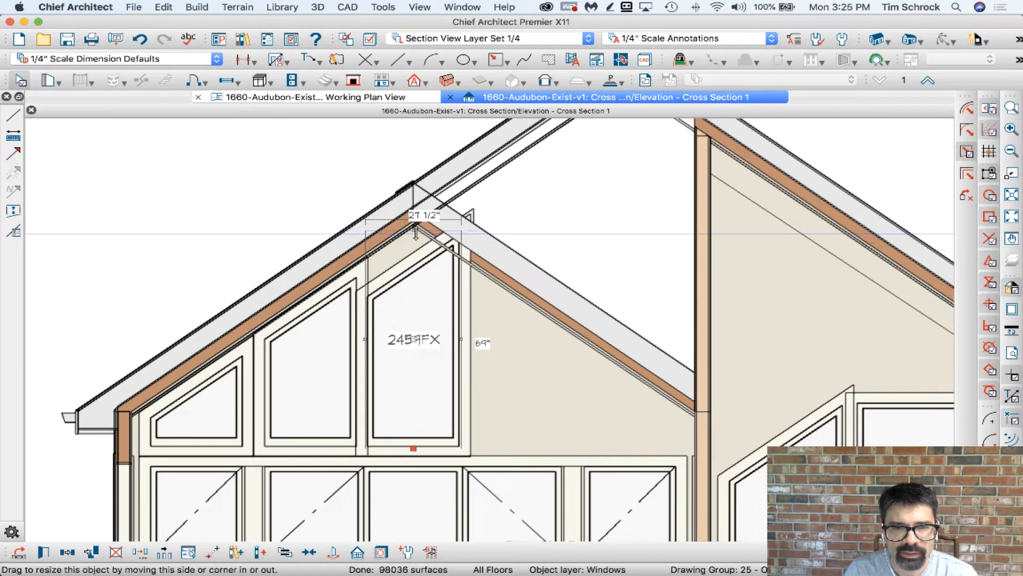
Apply Match Roof to the shape of the copied window under the gable ridge.
{"action": "double_click", "coordinate": [411, 261]}
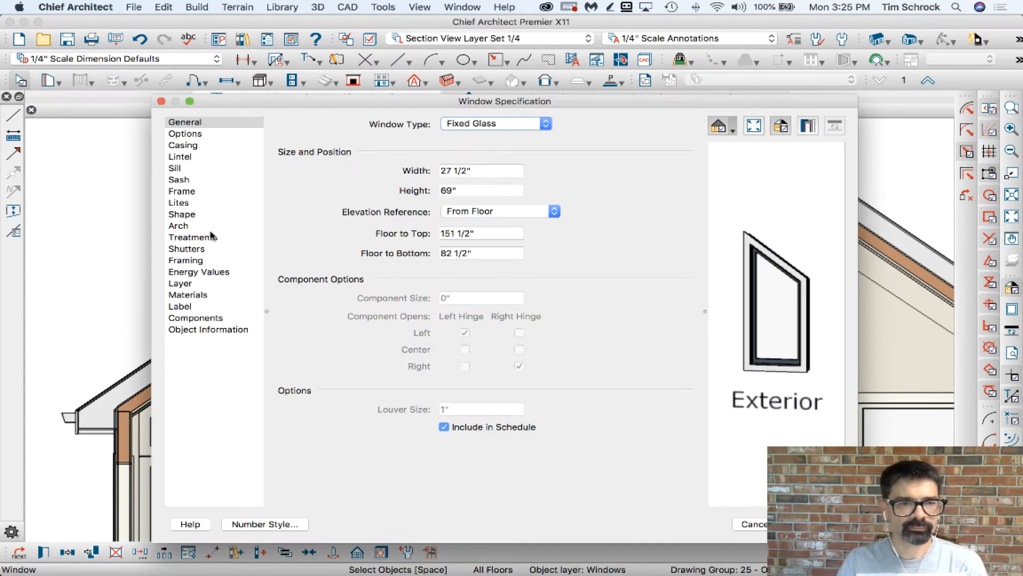
{"action": "left_click", "coordinate": [202, 216]}
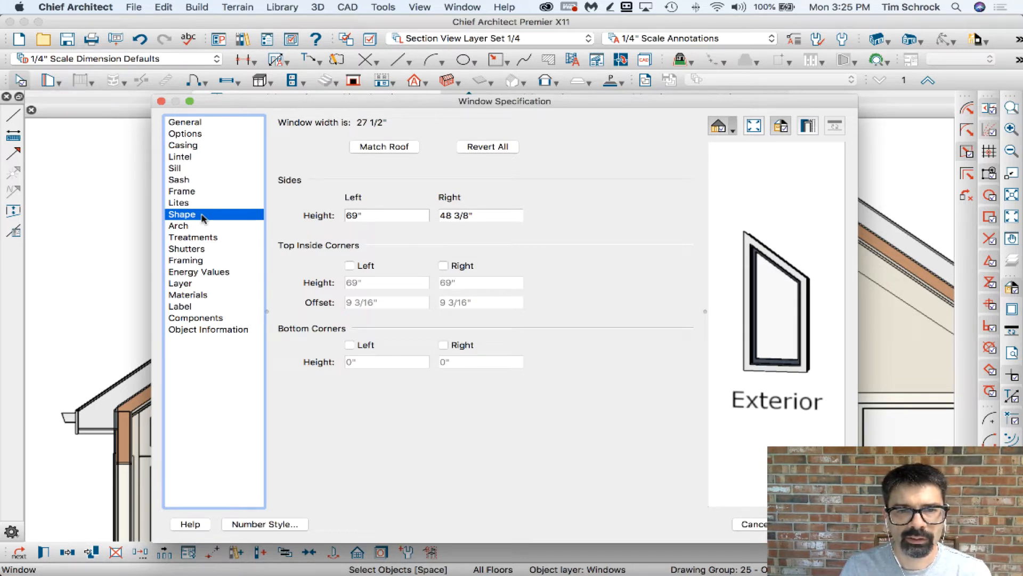
{"action": "left_click", "coordinate": [376, 151]}
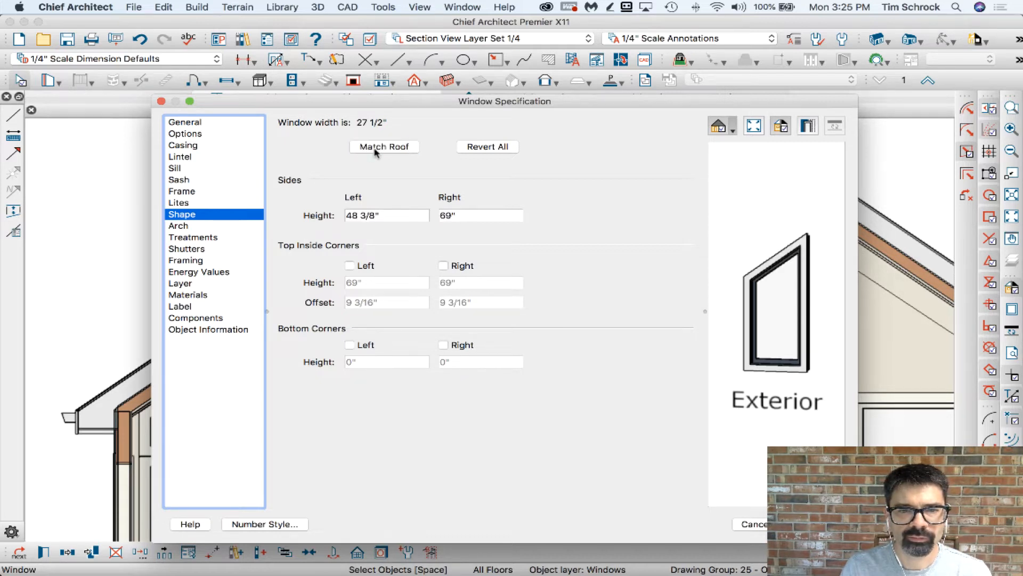
{"action": "key", "text": "Return"}
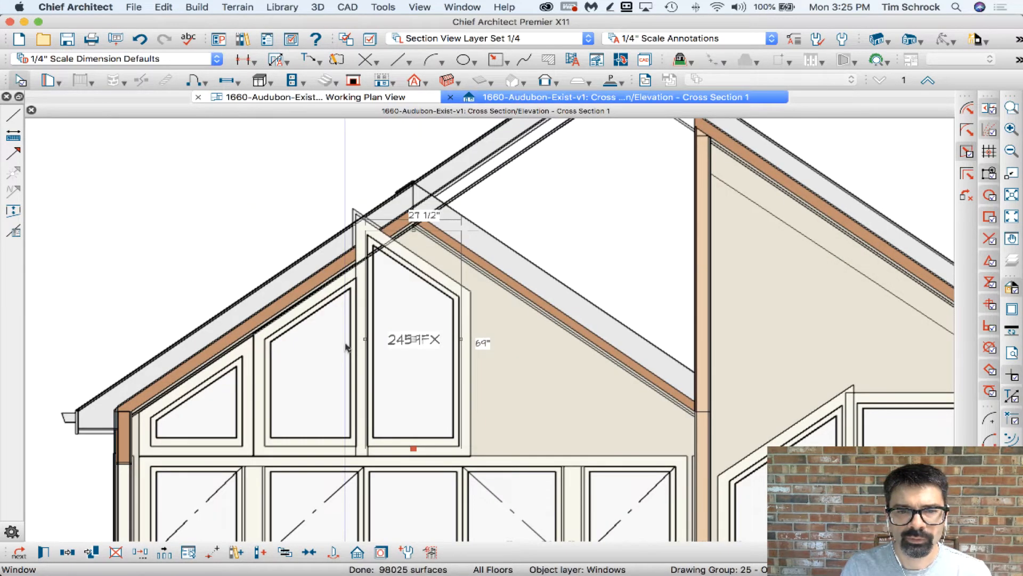
Open the shape settings of the window under the ridge to examine its side heights and top inside corners.
{"action": "double_click", "coordinate": [415, 281]}
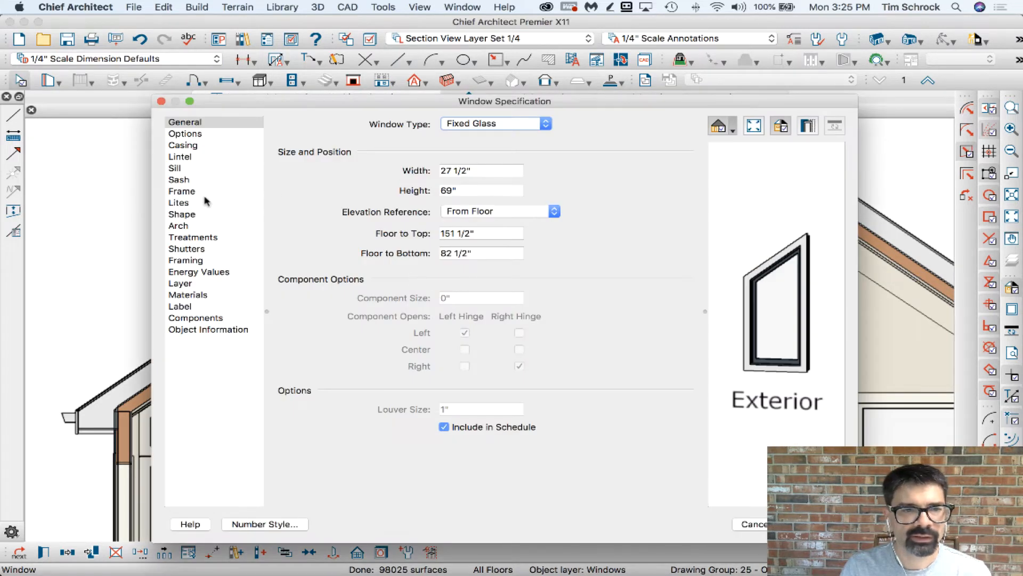
{"action": "left_click", "coordinate": [199, 215]}
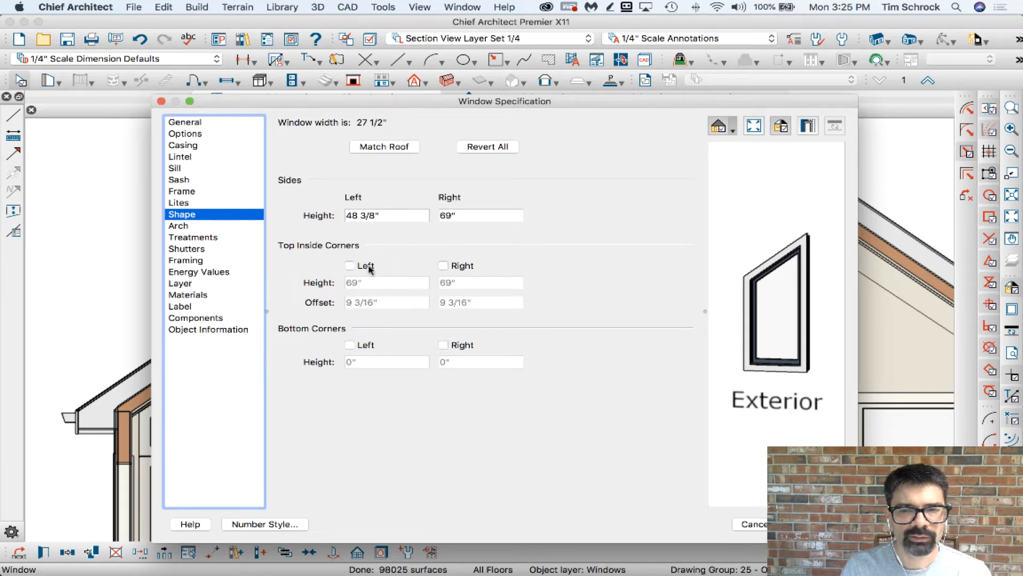
{"action": "key", "text": "ctrl+shift+d"}
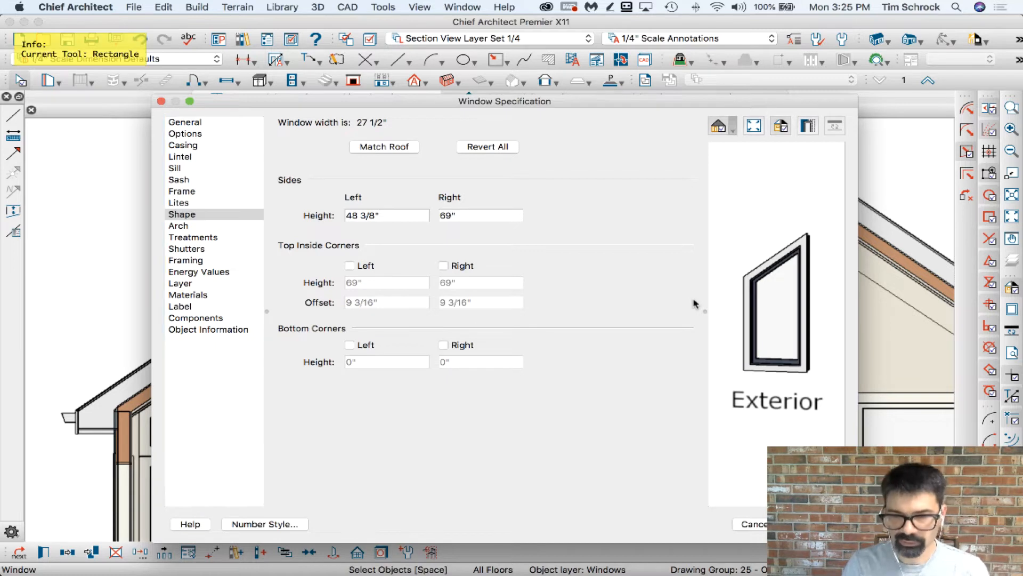
{"action": "key", "text": "f"}
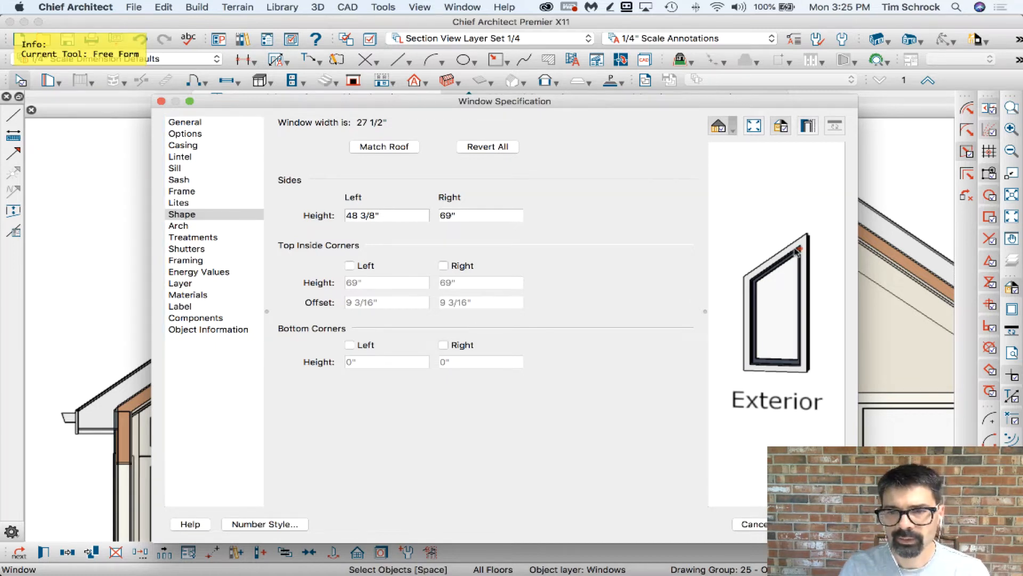
{"action": "left_click_drag", "start_coordinate": [801, 248], "coordinate": [750, 253]}
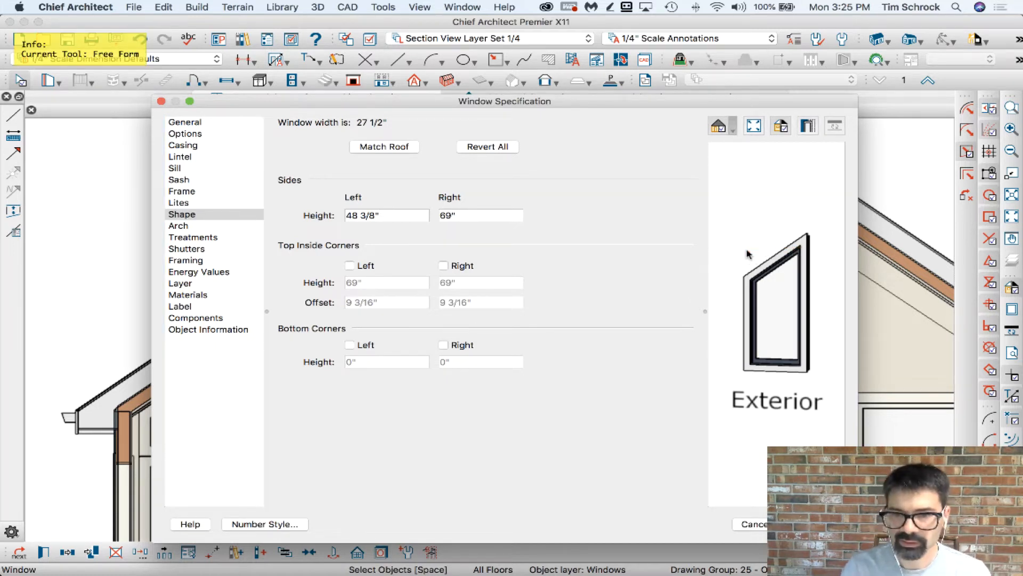
{"action": "left_click_drag", "start_coordinate": [776, 262], "coordinate": [732, 265]}
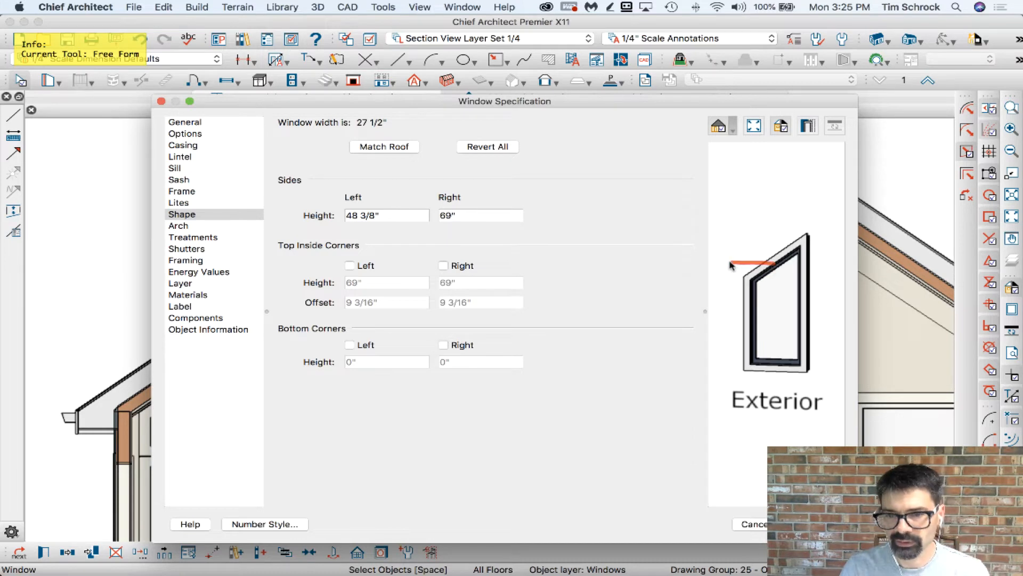
{"action": "key", "text": "o"}
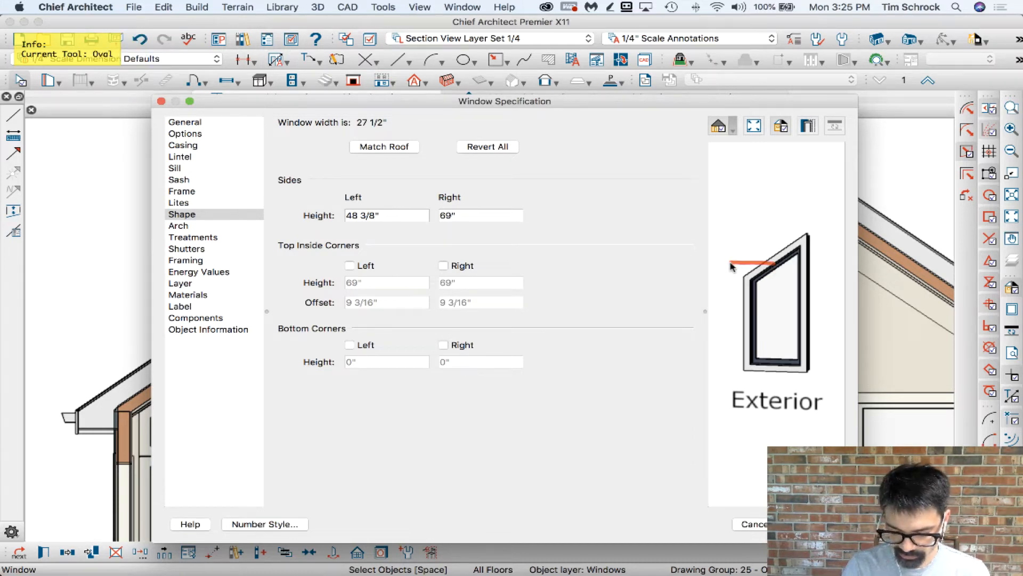
{"action": "key", "text": "f"}
{"action": "key", "text": "o"}
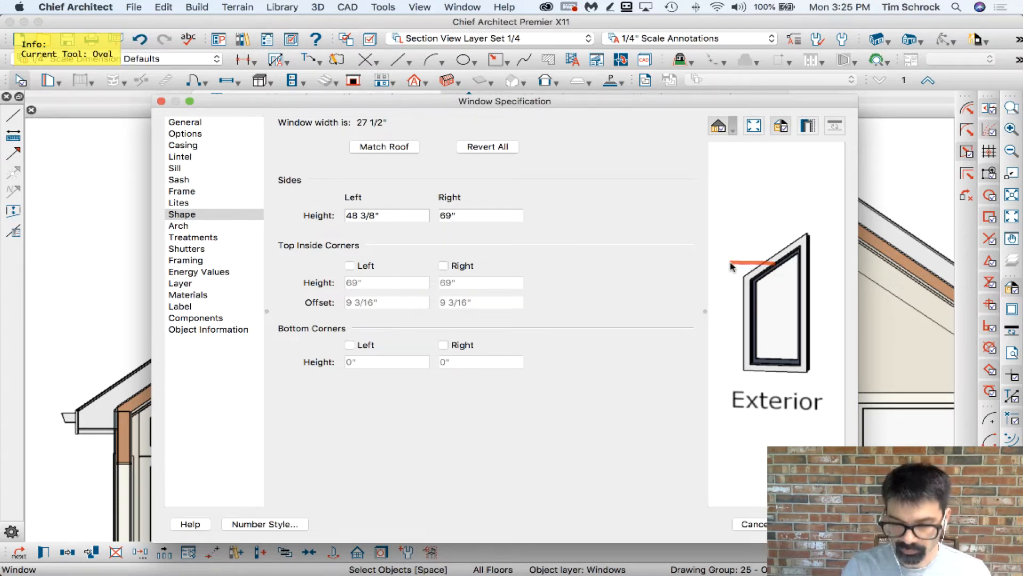
{"action": "key", "text": "f"}
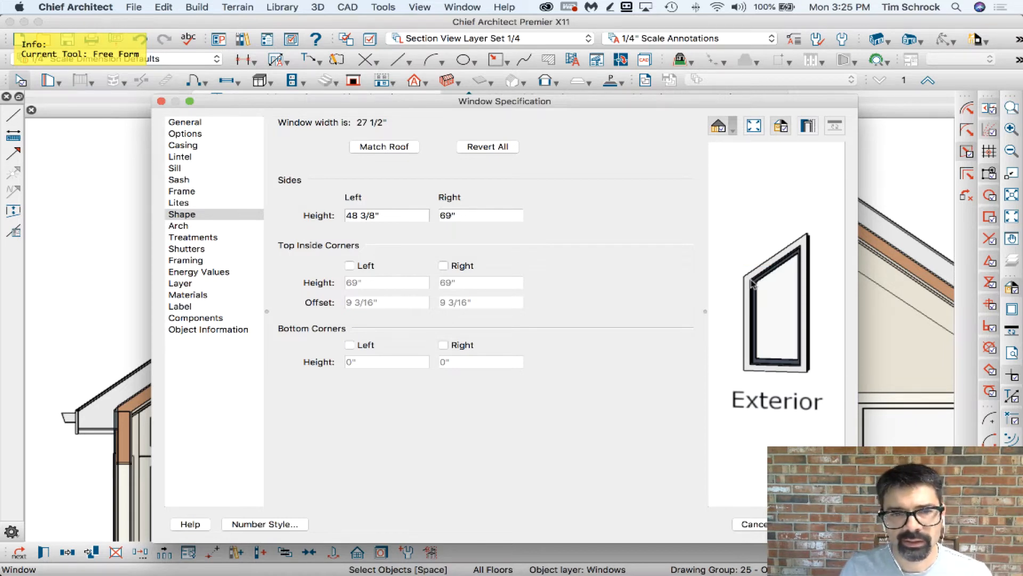
{"action": "left_click_drag", "start_coordinate": [751, 282], "coordinate": [715, 281]}
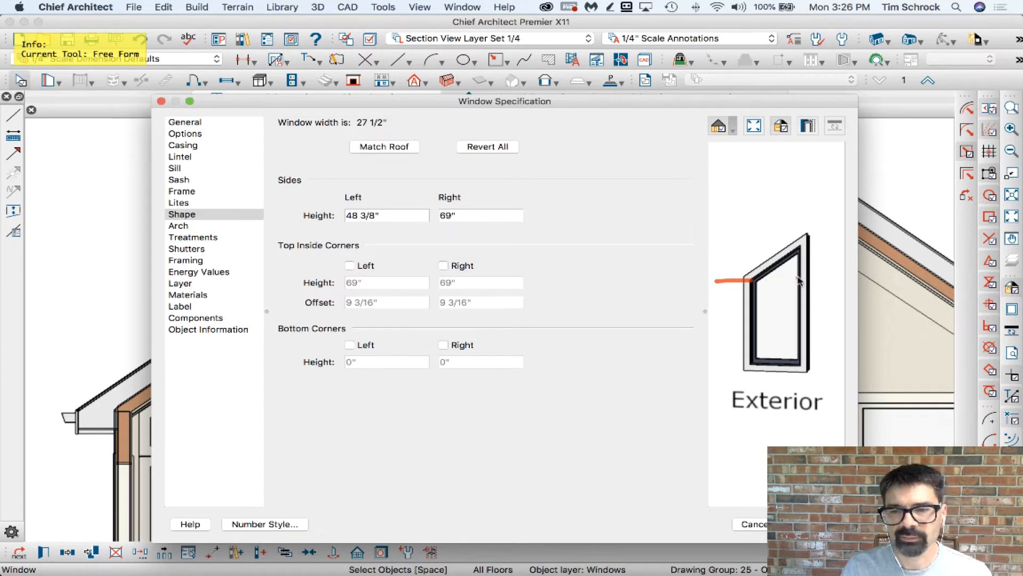
{"action": "left_click_drag", "start_coordinate": [797, 278], "coordinate": [817, 278]}
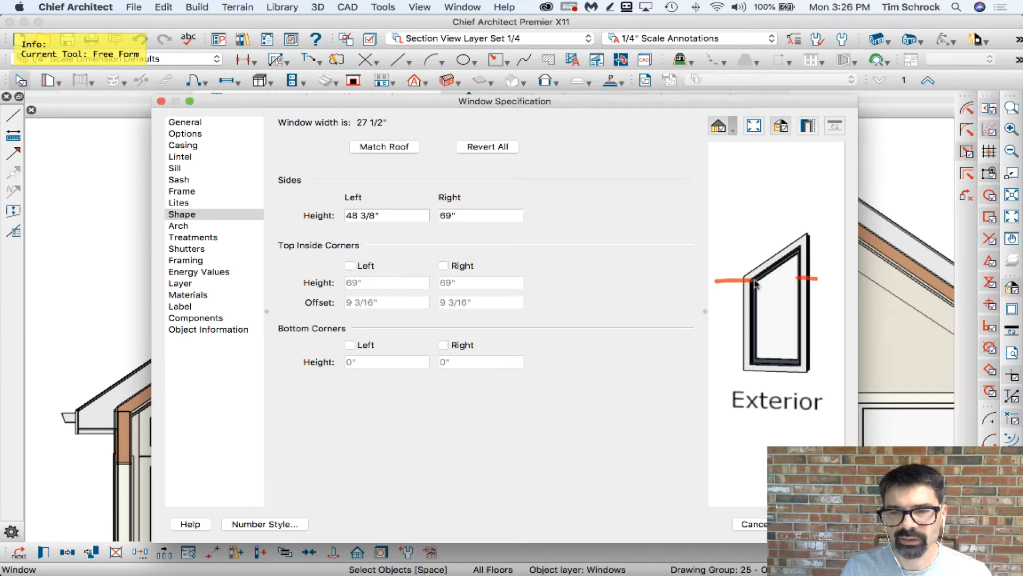
{"action": "left_click_drag", "start_coordinate": [747, 281], "coordinate": [812, 281]}
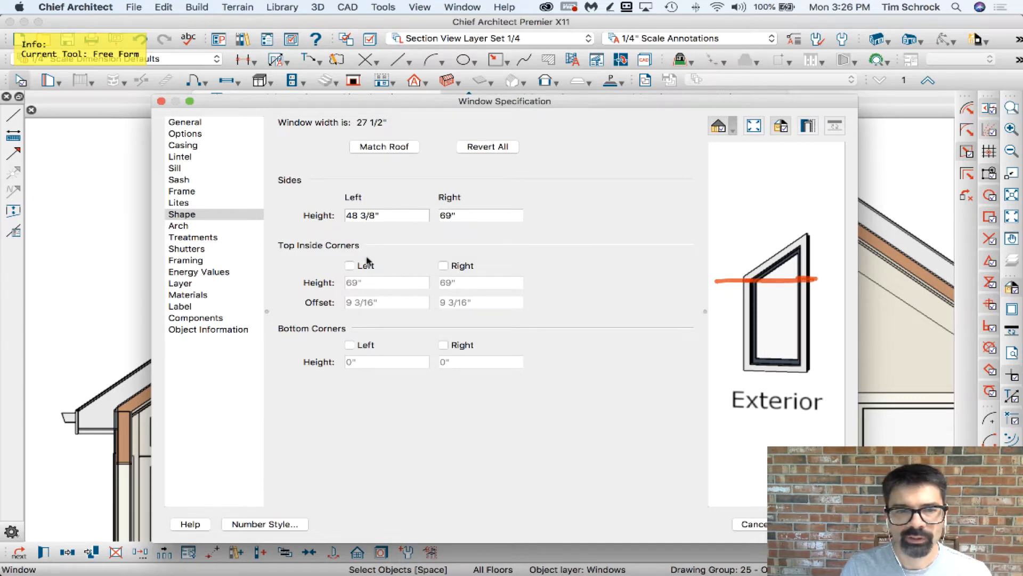
{"action": "mouse_move", "coordinate": [365, 255]}
{"action": "left_mouse_down"}
{"action": "mouse_move", "coordinate": [329, 277]}
{"action": "mouse_move", "coordinate": [341, 312]}
{"action": "mouse_move", "coordinate": [389, 254]}
{"action": "mouse_move", "coordinate": [356, 255]}
{"action": "left_mouse_up"}
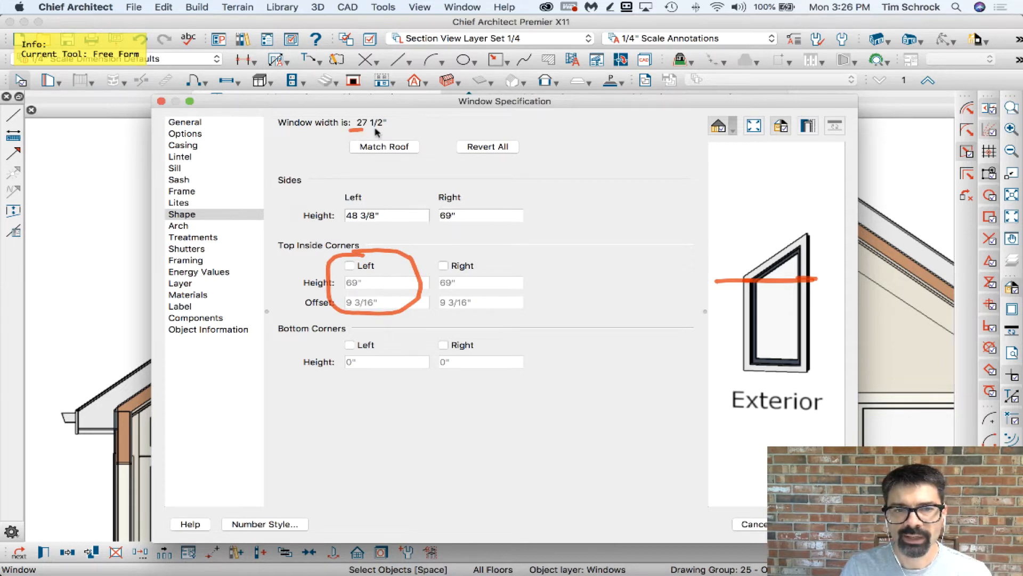
{"action": "mouse_move", "coordinate": [362, 128]}
{"action": "left_mouse_down"}
{"action": "mouse_move", "coordinate": [398, 128]}
{"action": "mouse_move", "coordinate": [335, 130]}
{"action": "left_mouse_up"}
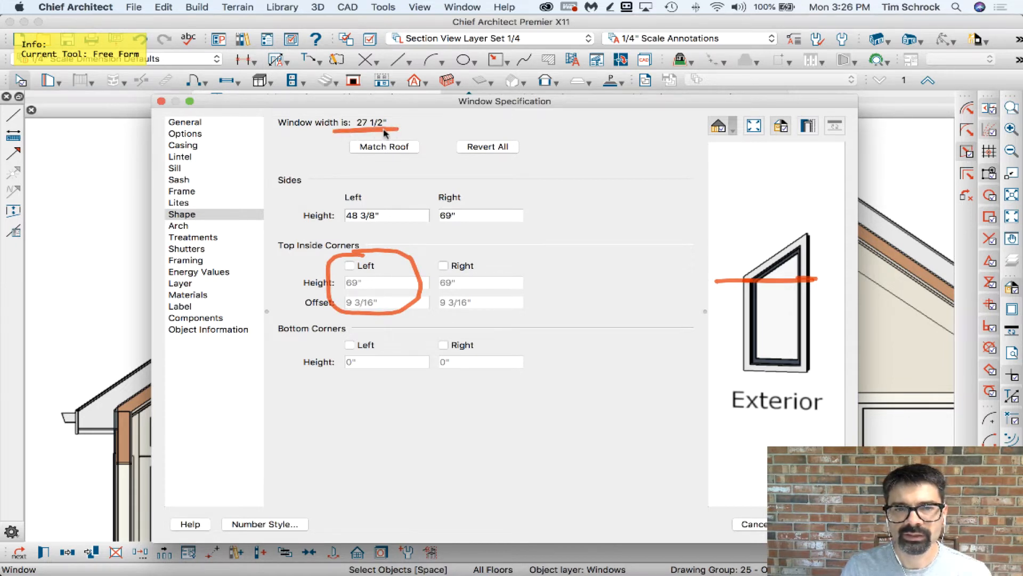
{"action": "mouse_move", "coordinate": [778, 267]}
{"action": "left_mouse_down"}
{"action": "mouse_move", "coordinate": [775, 307]}
{"action": "mouse_move", "coordinate": [767, 271]}
{"action": "mouse_move", "coordinate": [801, 254]}
{"action": "left_mouse_up"}
{"action": "key", "text": "Escape"}
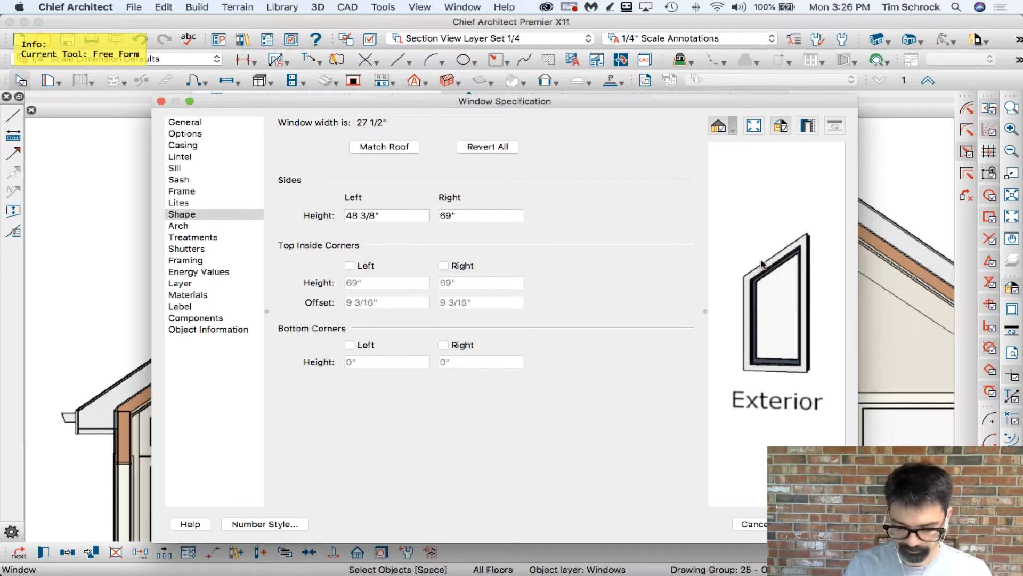
{"action": "key", "text": "Escape"}
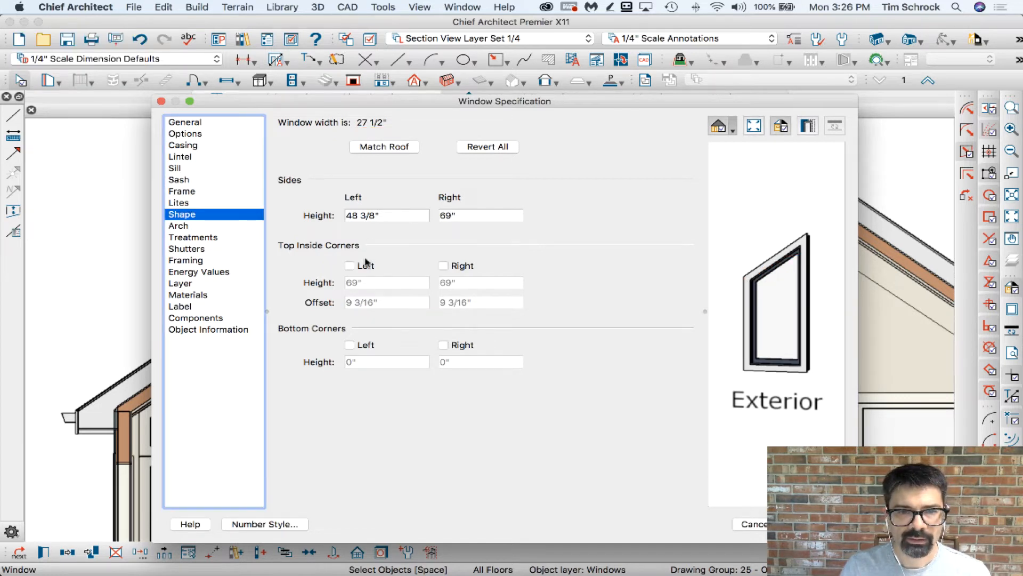
Set the right side height of the window under the ridge to 48 3/8", equal to its left side.
{"action": "left_click", "coordinate": [469, 216]}
{"action": "type", "text": "4"}
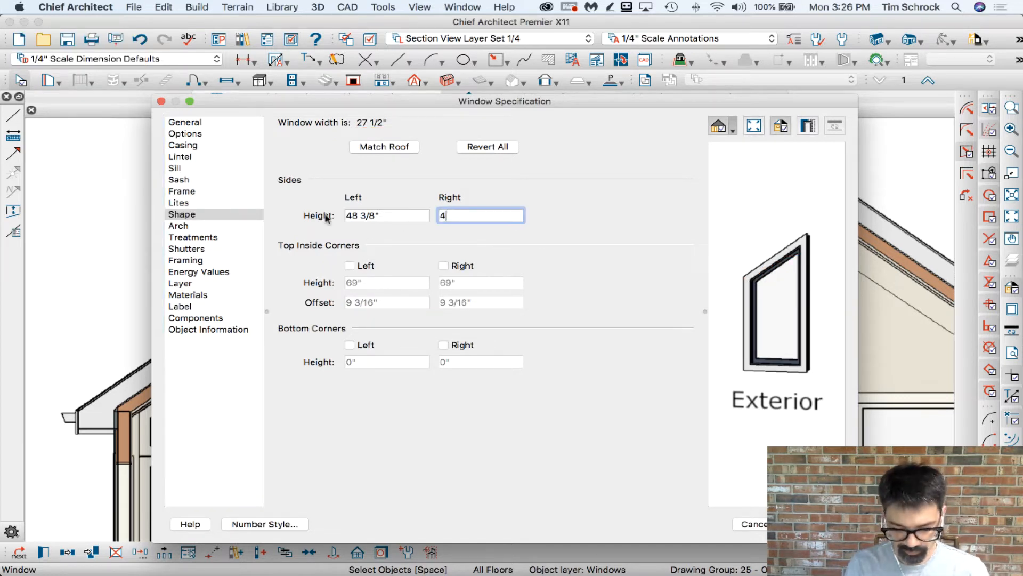
{"action": "type", "text": "8 3/8"}
{"action": "key", "text": "Tab"}
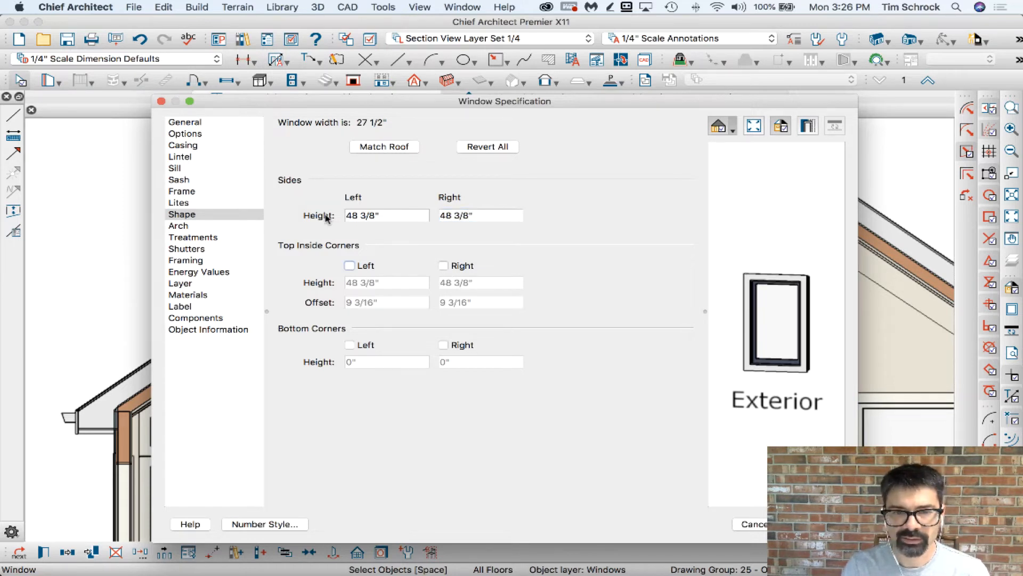
Enable the window's left top inside corner with a height of 69" and an offset of 13 3/4".
{"action": "left_click", "coordinate": [351, 266]}
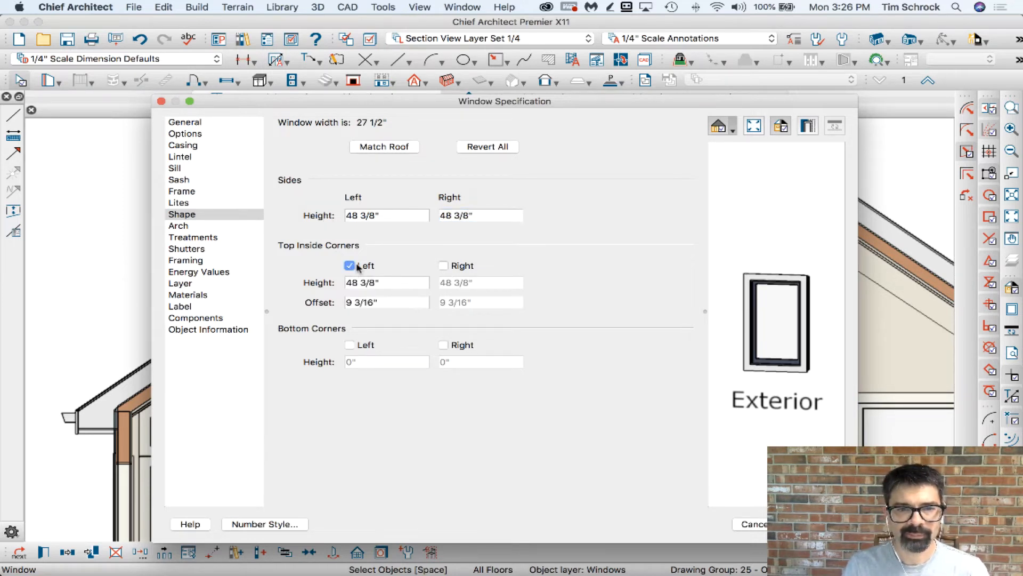
{"action": "left_click", "coordinate": [394, 283]}
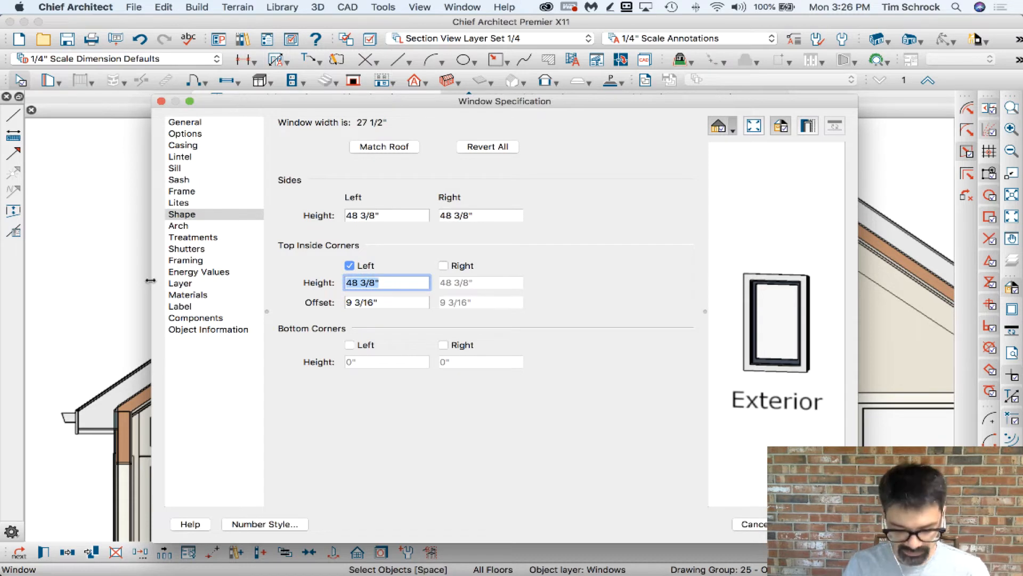
{"action": "type", "text": "69"}
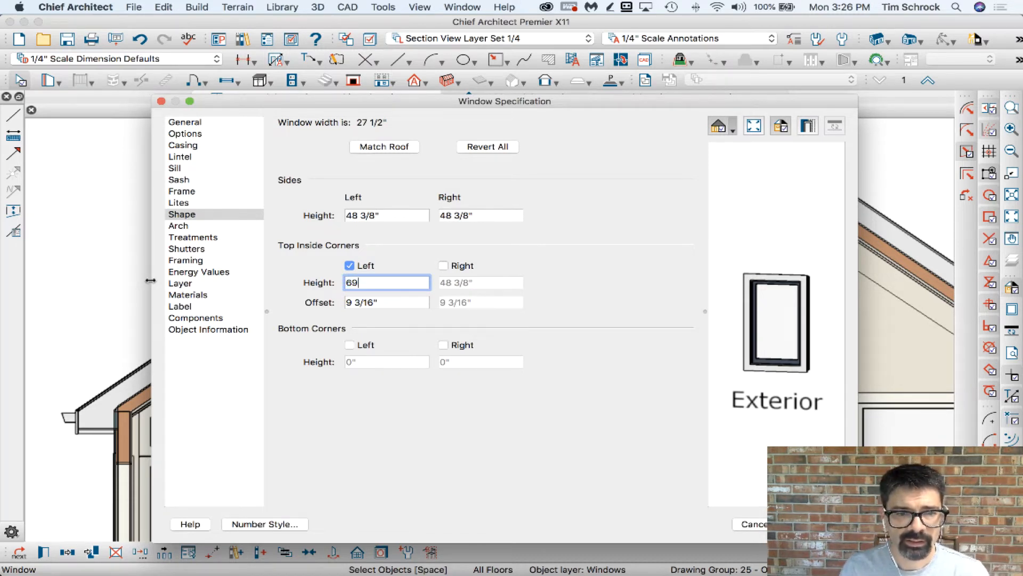
{"action": "key", "text": "Tab"}
{"action": "type", "text": "13 "}
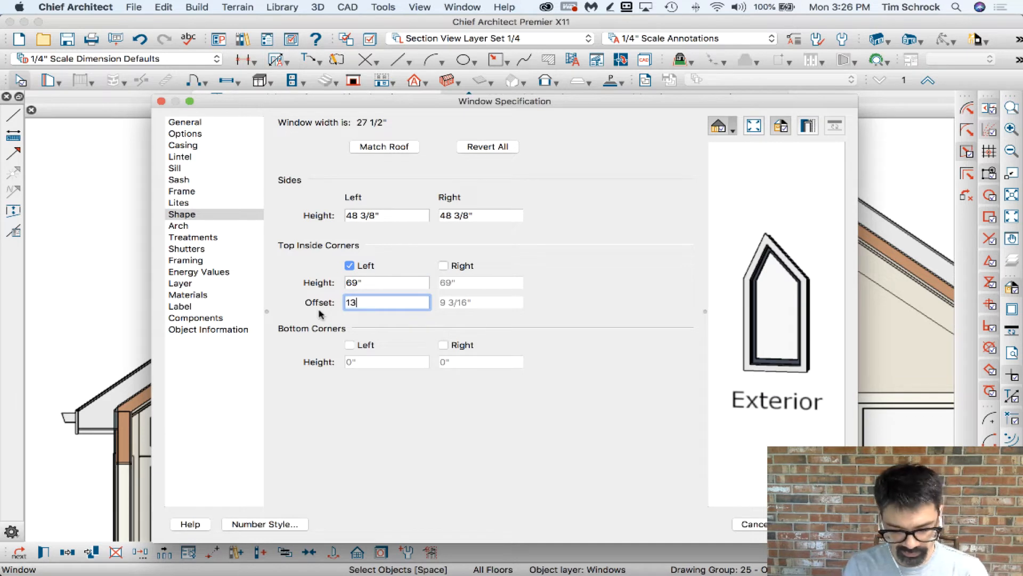
{"action": "type", "text": "3/4"}
{"action": "key", "text": "Tab"}
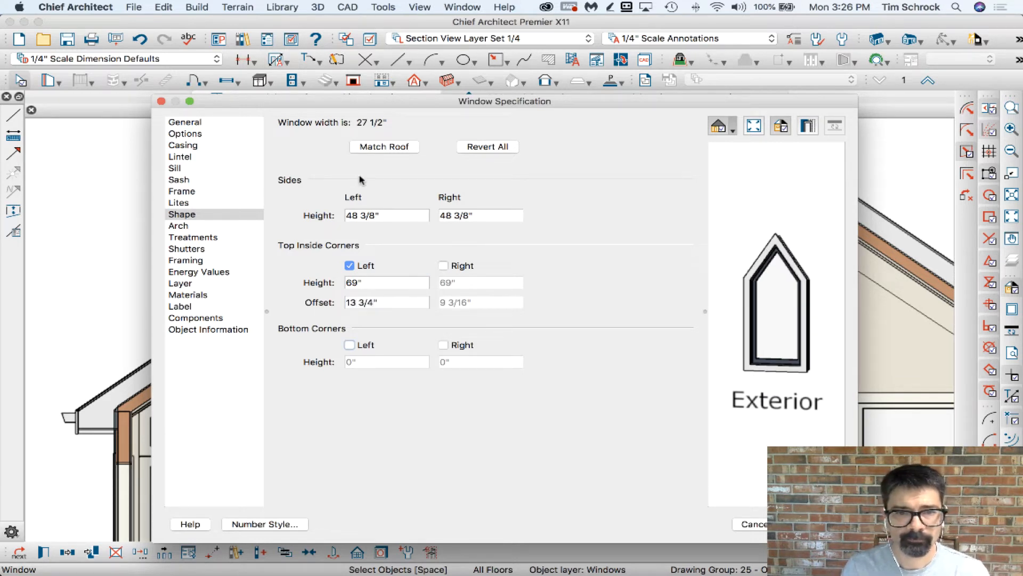
Reapply Match Roof to the window under the ridge and set both its side heights to 48".
{"action": "left_click", "coordinate": [381, 148]}
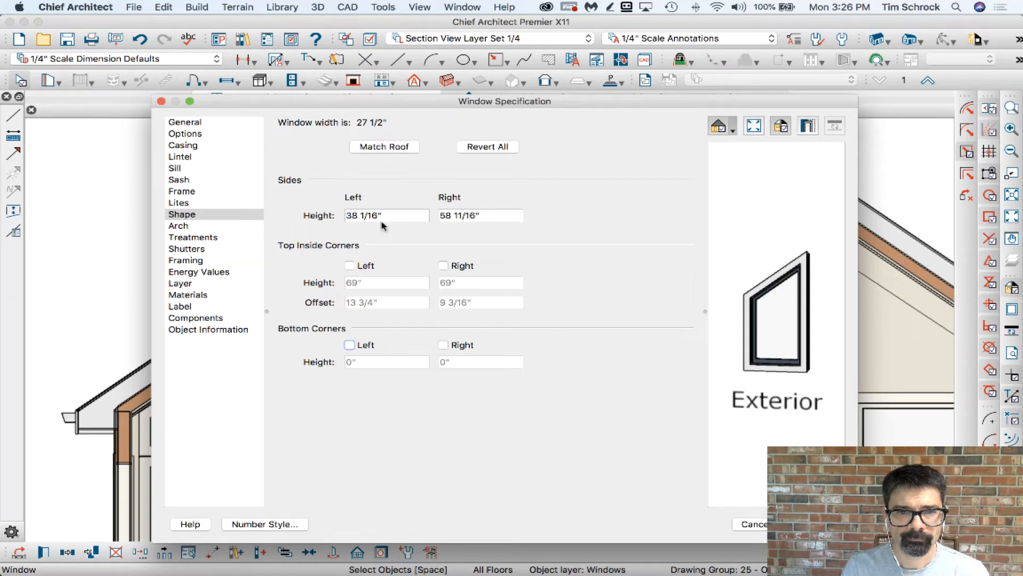
{"action": "left_click", "coordinate": [426, 216]}
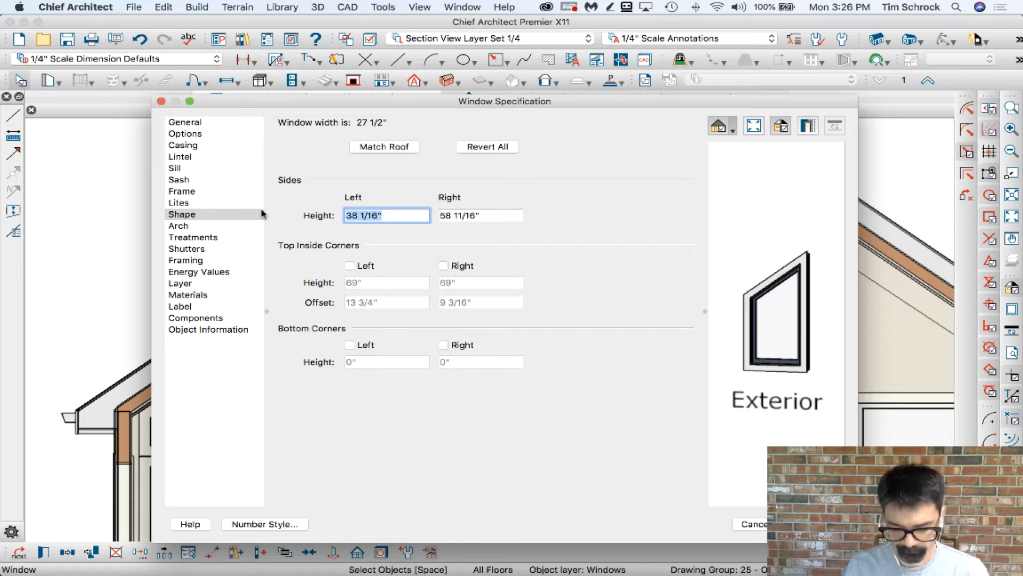
{"action": "type", "text": "48"}
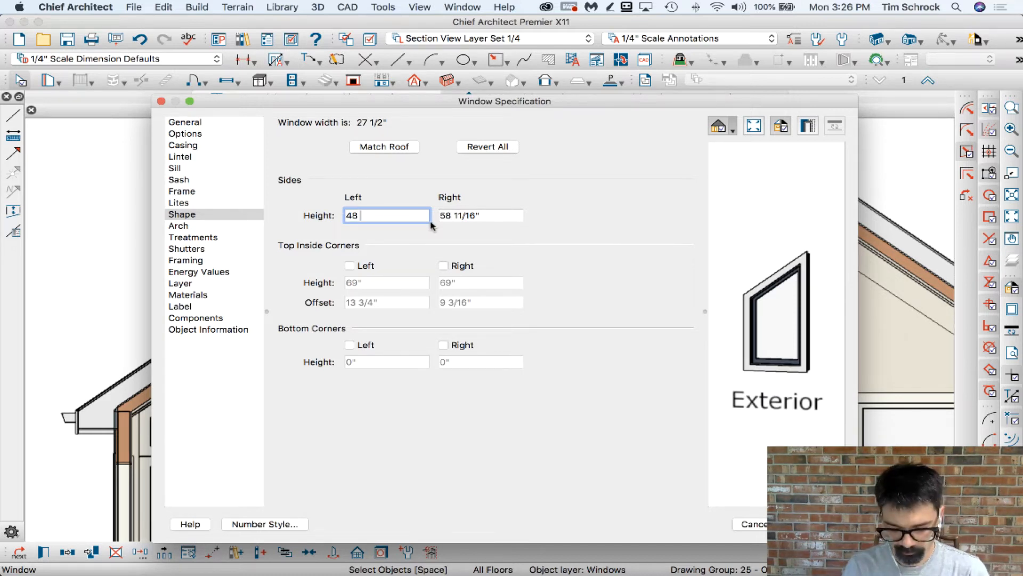
{"action": "key", "text": "Tab"}
{"action": "type", "text": "48"}
{"action": "key", "text": "Tab"}
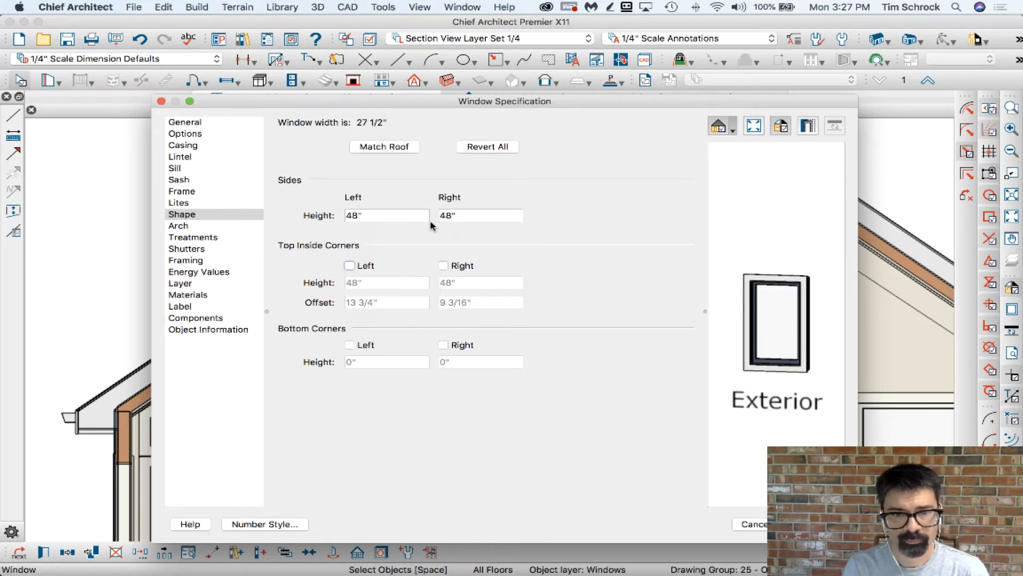
Leave the top inside corners off, apply Match Roof to the window's shape again and accept the specification.
{"action": "left_click", "coordinate": [360, 268]}
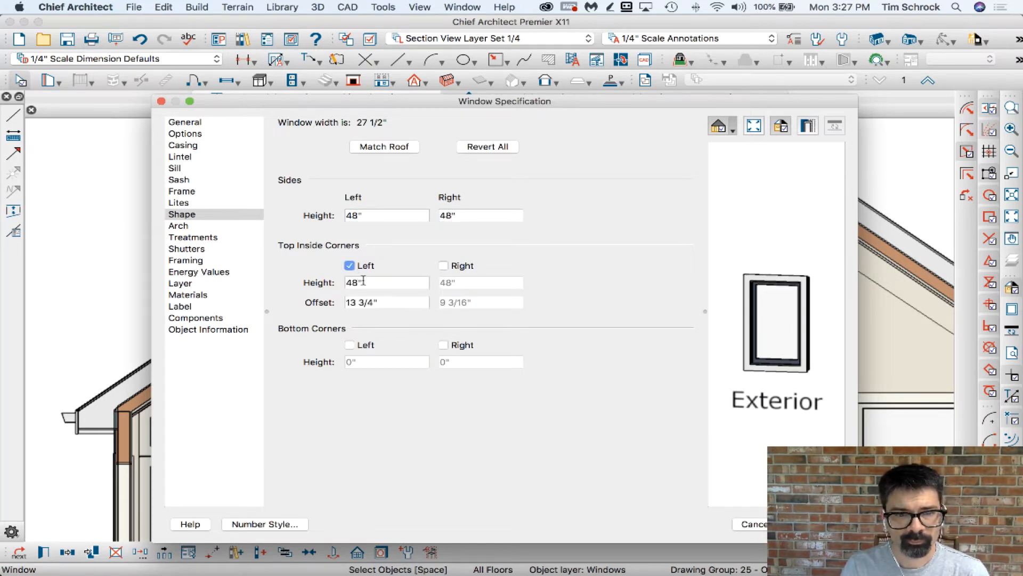
{"action": "key", "text": "Tab"}
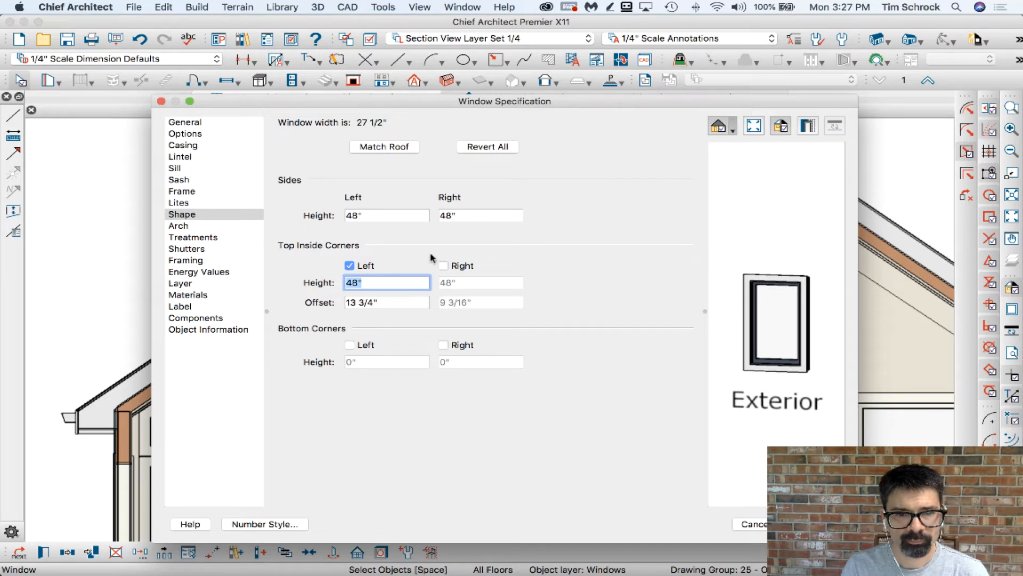
{"action": "left_click", "coordinate": [363, 266]}
{"action": "left_click", "coordinate": [395, 149]}
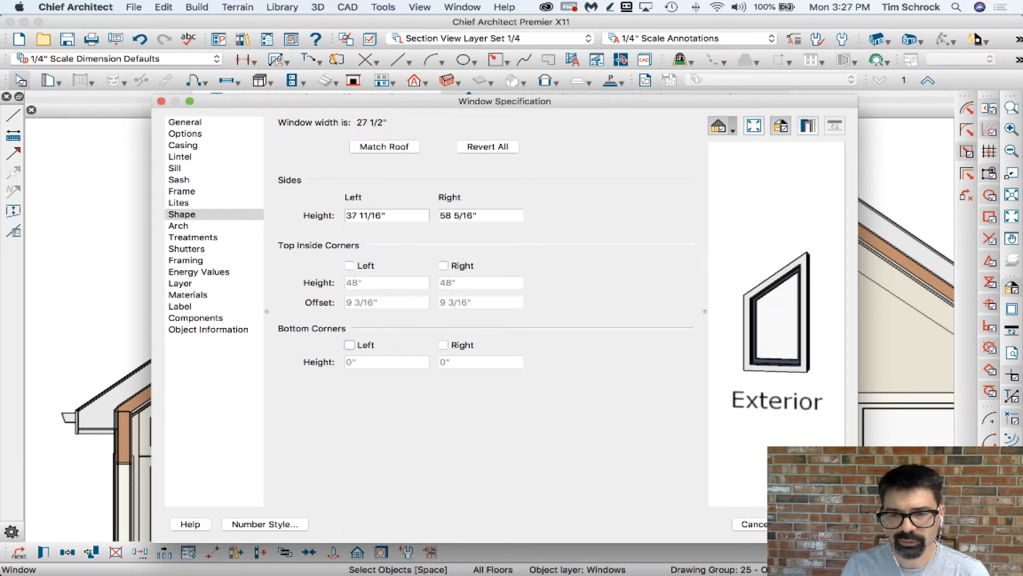
{"action": "key", "text": "Return"}
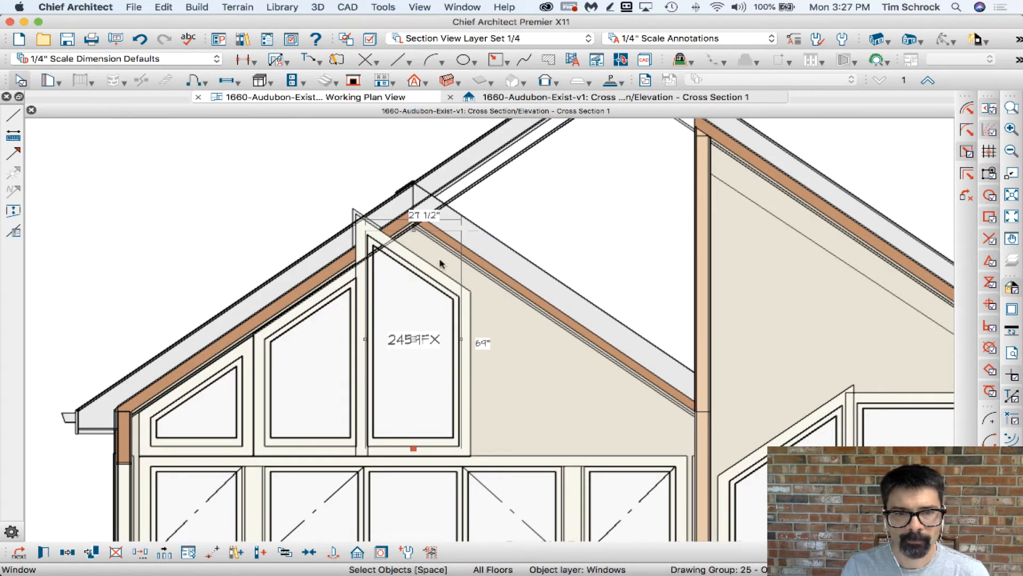
Reverse the slope of the window under the ridge by setting its left side height to 58 5/16" and right to 37 11/16".
{"action": "double_click", "coordinate": [414, 308]}
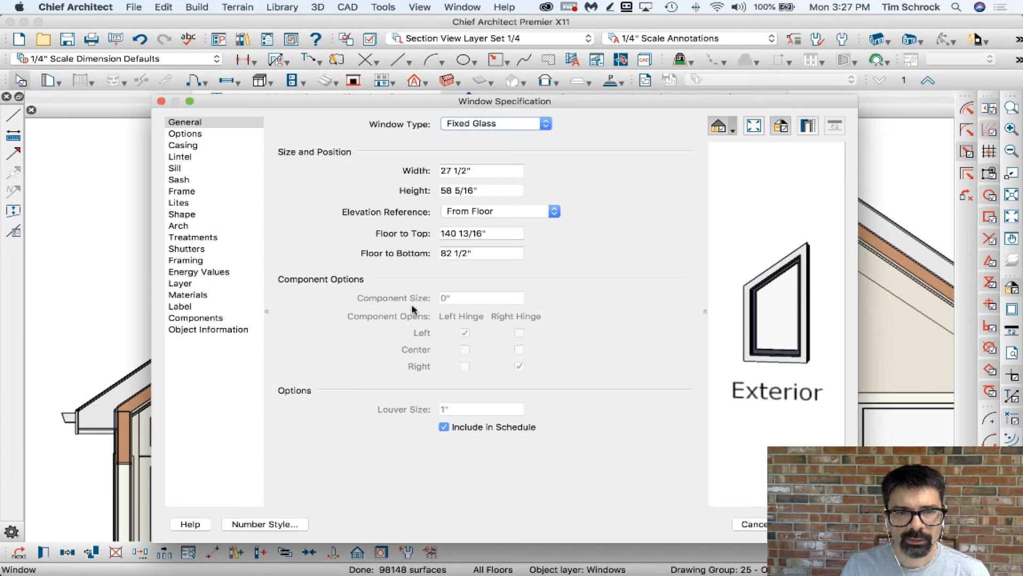
{"action": "left_click", "coordinate": [202, 216]}
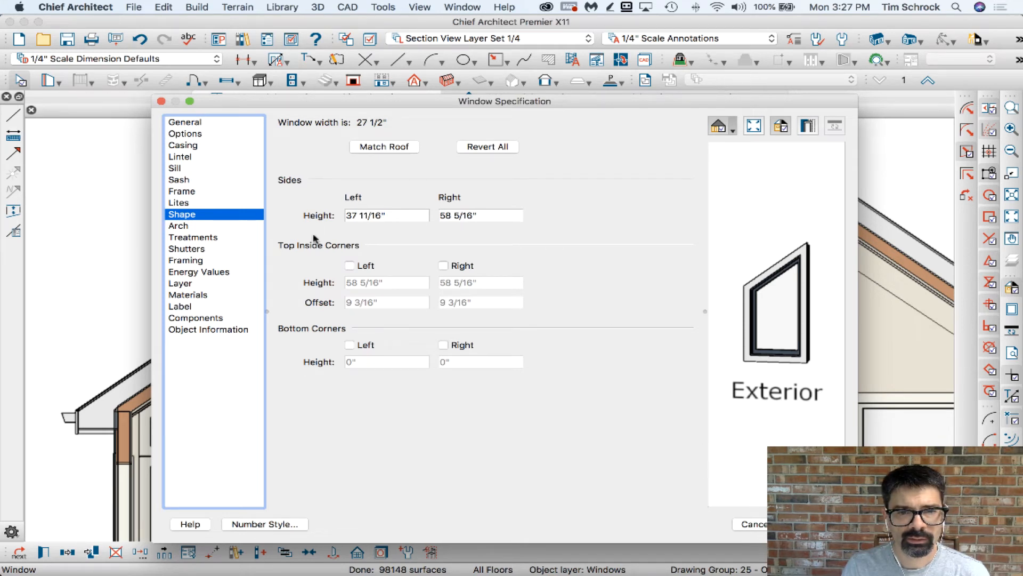
{"action": "key", "text": "Tab"}
{"action": "key", "text": "super+c"}
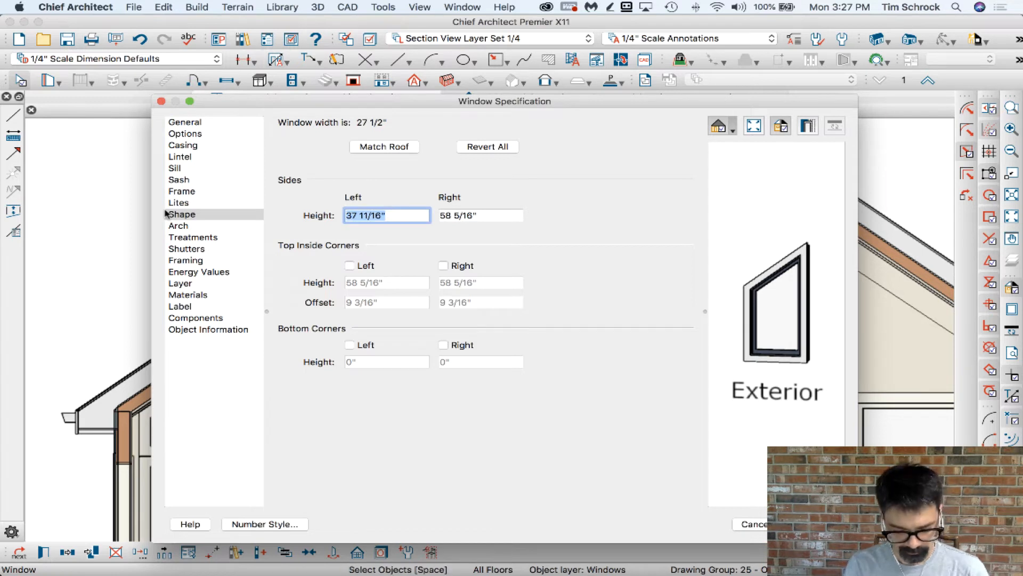
{"action": "key", "text": "BackSpace"}
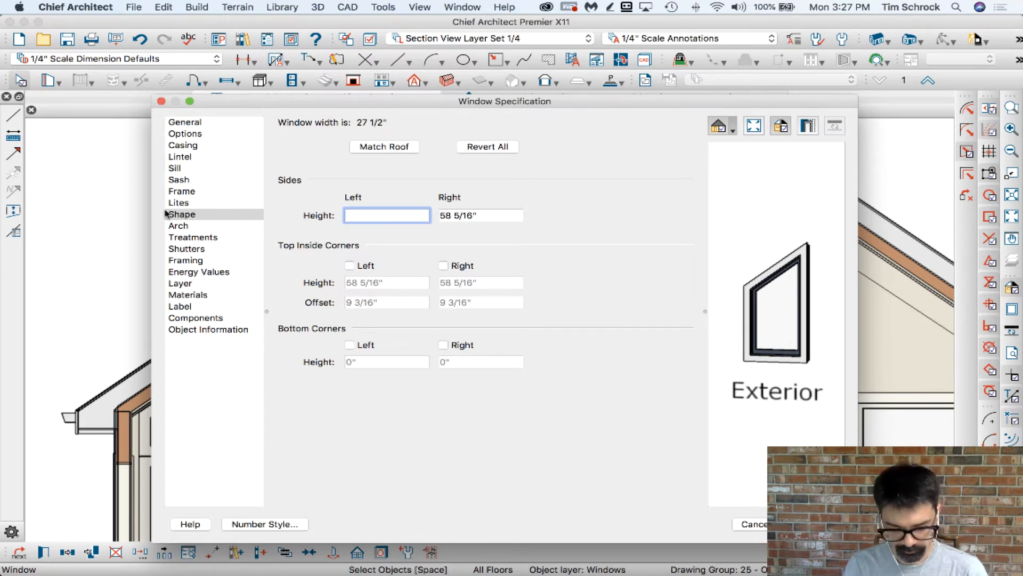
{"action": "type", "text": "58 5/16"}
{"action": "key", "text": "Tab"}
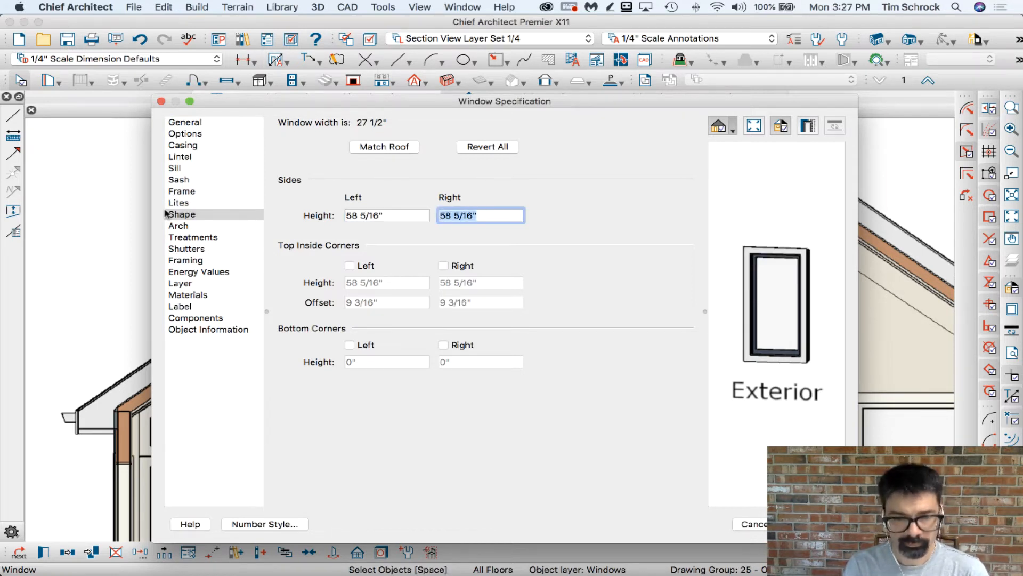
{"action": "key", "text": "super+v"}
{"action": "key", "text": "Tab"}
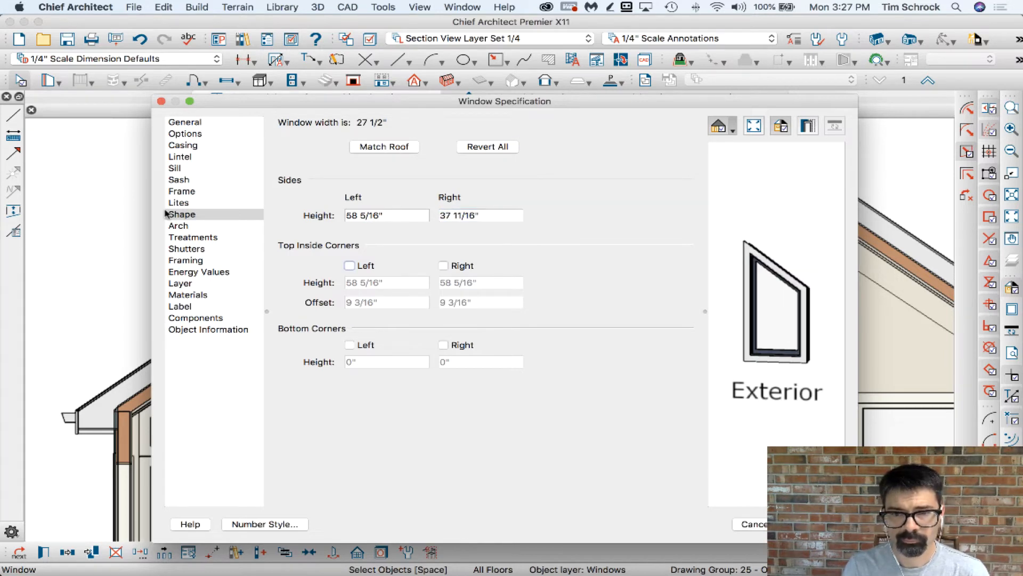
{"action": "key", "text": "Return"}
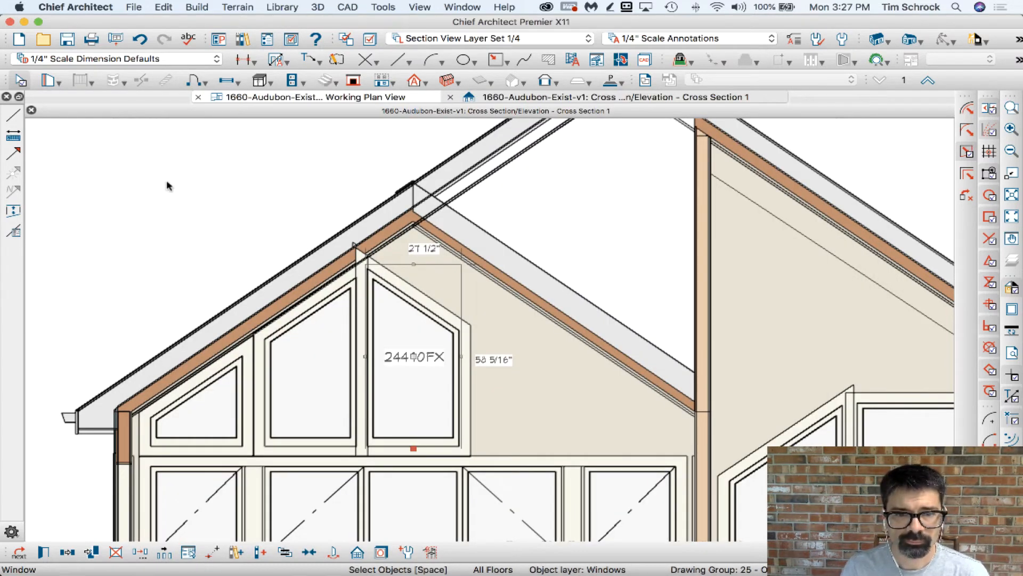
Raise the window's top to a height of about 77 3/8" under the ridge and set its left side height to 56 3/4".
{"action": "left_click_drag", "start_coordinate": [410, 260], "coordinate": [415, 185]}
{"action": "scroll", "coordinate": [414, 225], "scroll_direction": "up", "scroll_amount": 2}
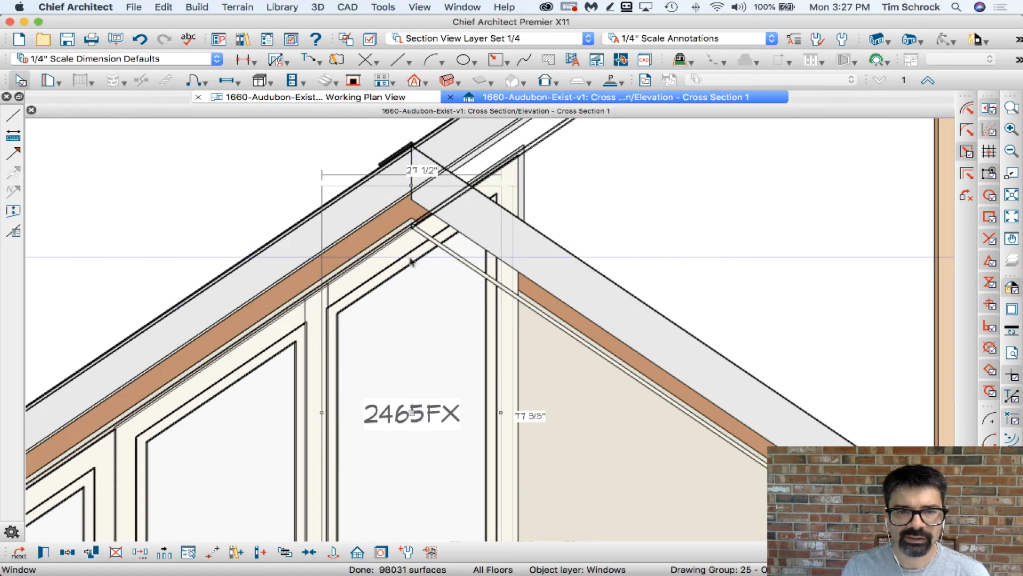
{"action": "double_click", "coordinate": [411, 262]}
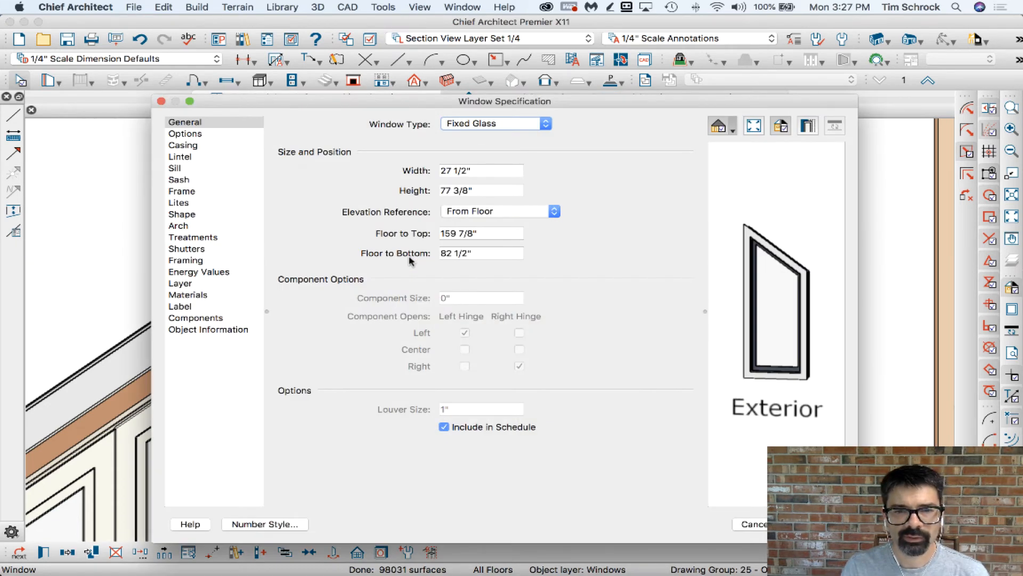
{"action": "left_click", "coordinate": [192, 216]}
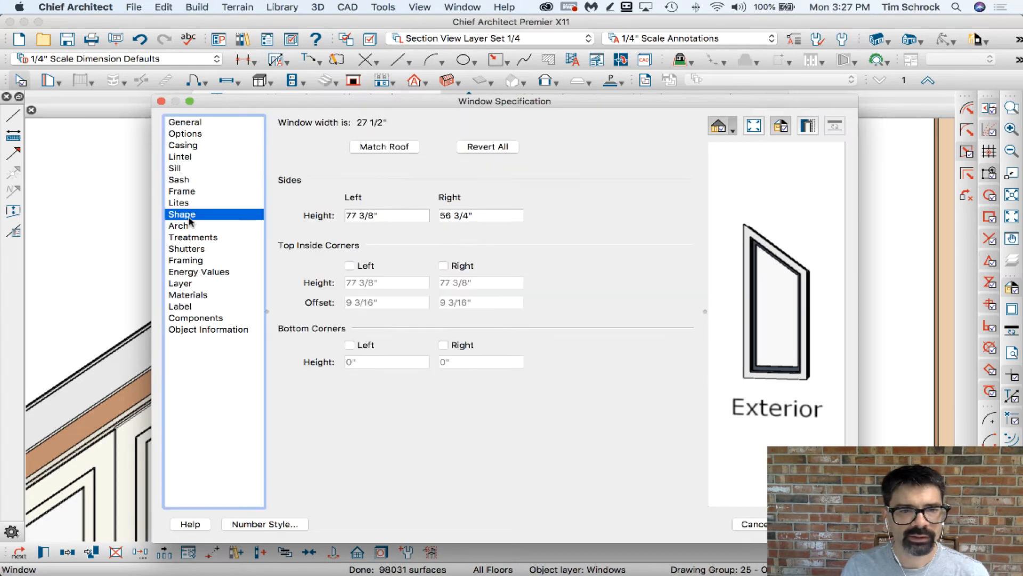
{"action": "triple_click", "coordinate": [414, 215]}
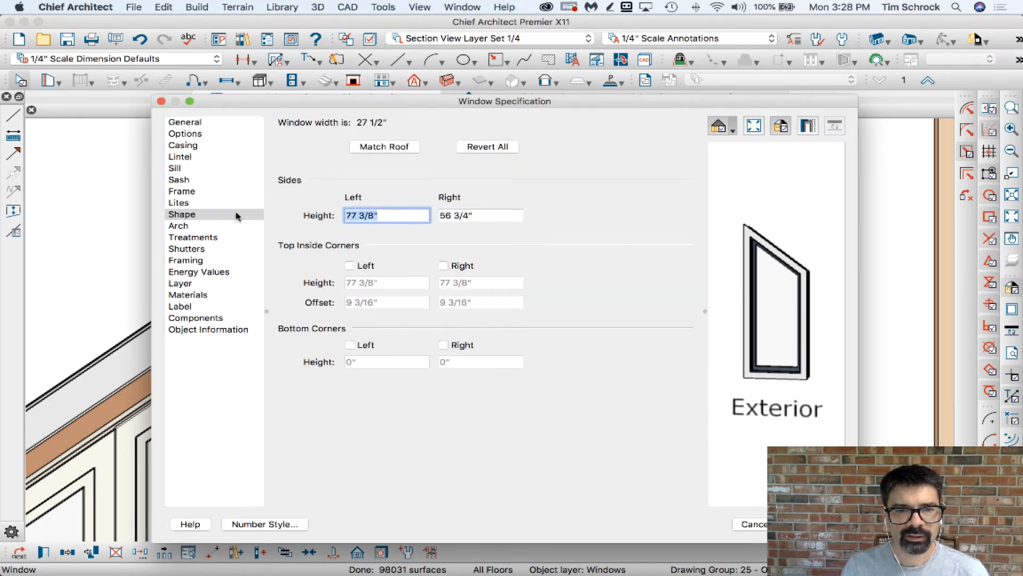
{"action": "type", "text": "56 3/4"}
{"action": "key", "text": "Tab"}
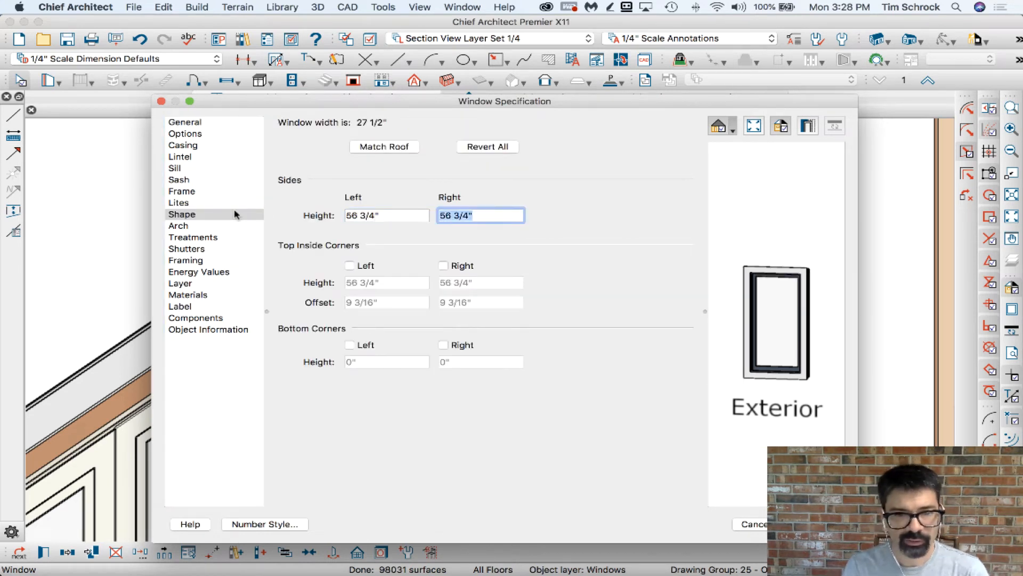
Enable the left top inside corner of the window under the ridge with a height of 69" and an offset of 13 3/4".
{"action": "left_click", "coordinate": [368, 266]}
{"action": "left_click", "coordinate": [402, 283]}
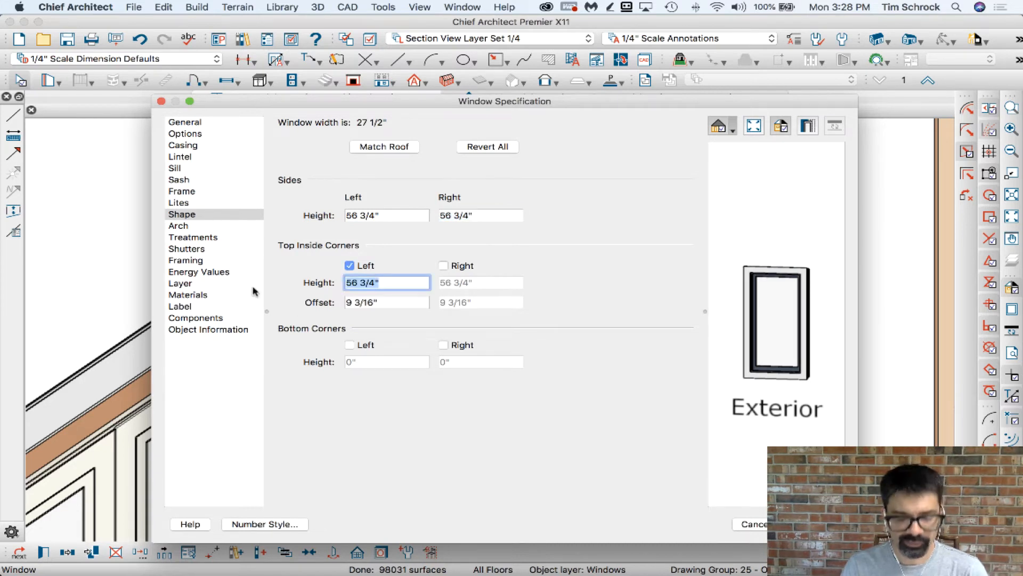
{"action": "type", "text": "69"}
{"action": "key", "text": "Tab"}
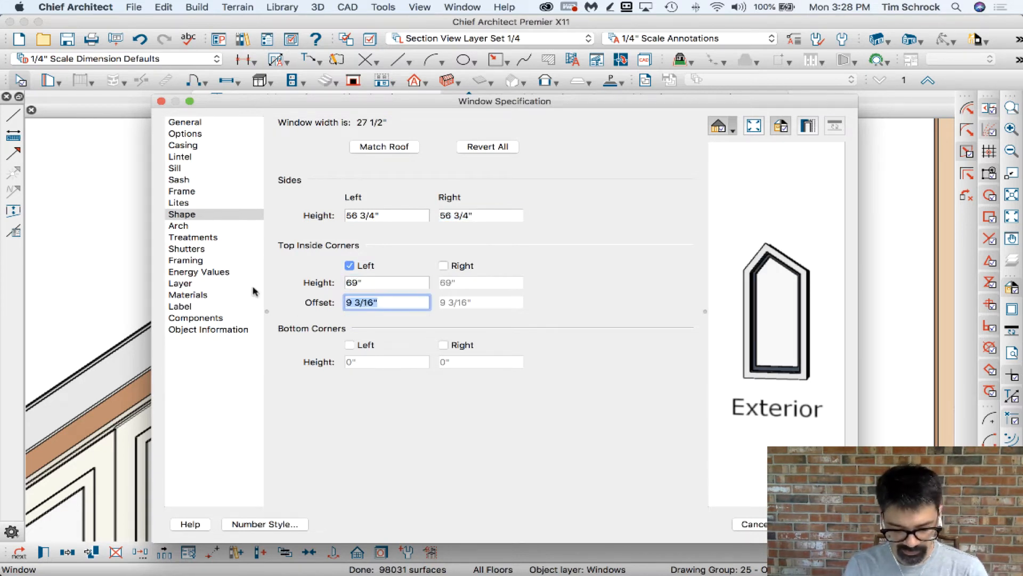
{"action": "type", "text": "13 3/4"}
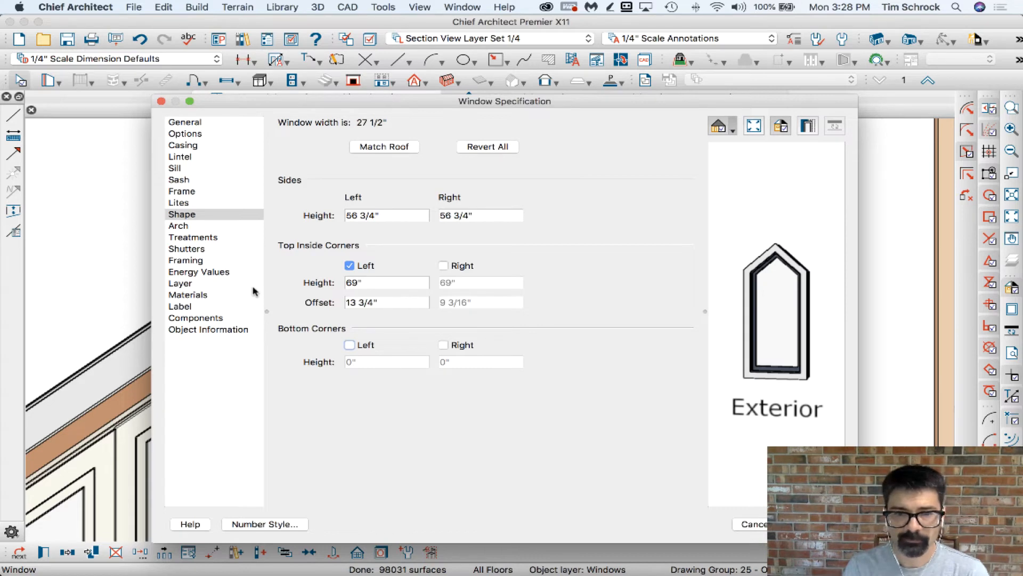
{"action": "key", "text": "Return"}
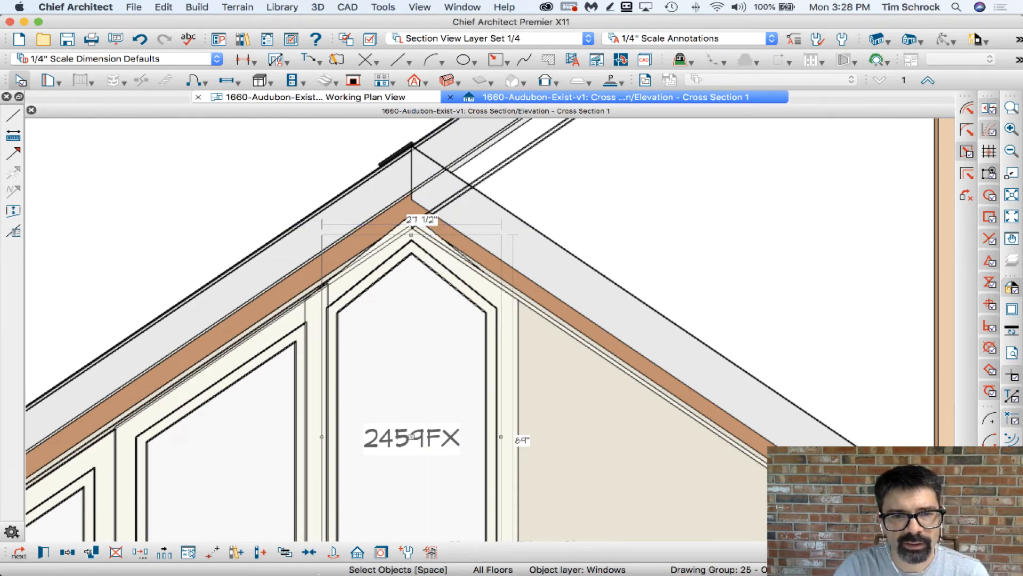
Check the gable windows in the interior reference photo in Photos, and return to the cross section in Chief Architect.
{"action": "left_click", "coordinate": [517, 549]}
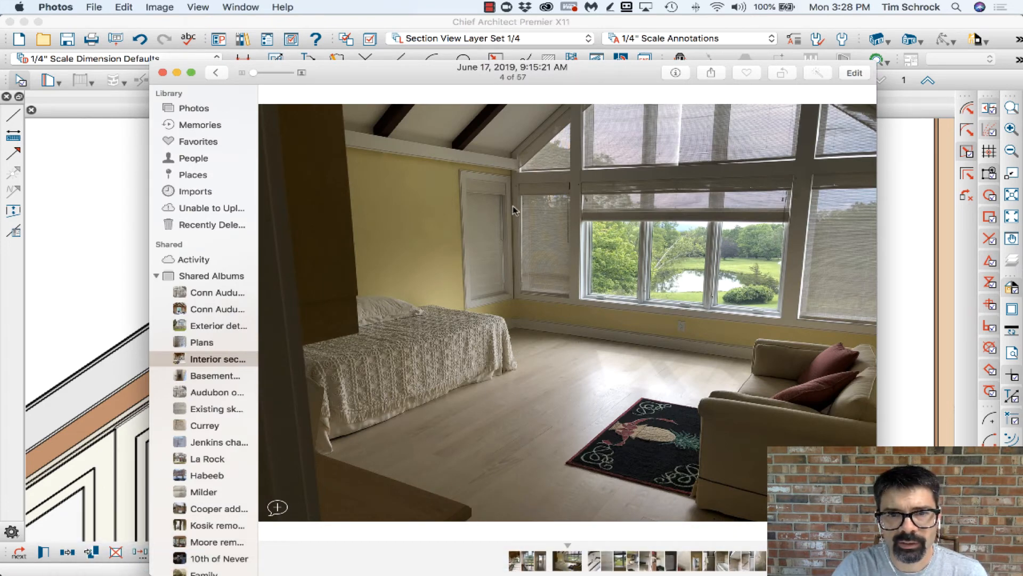
{"action": "left_click", "coordinate": [939, 114]}
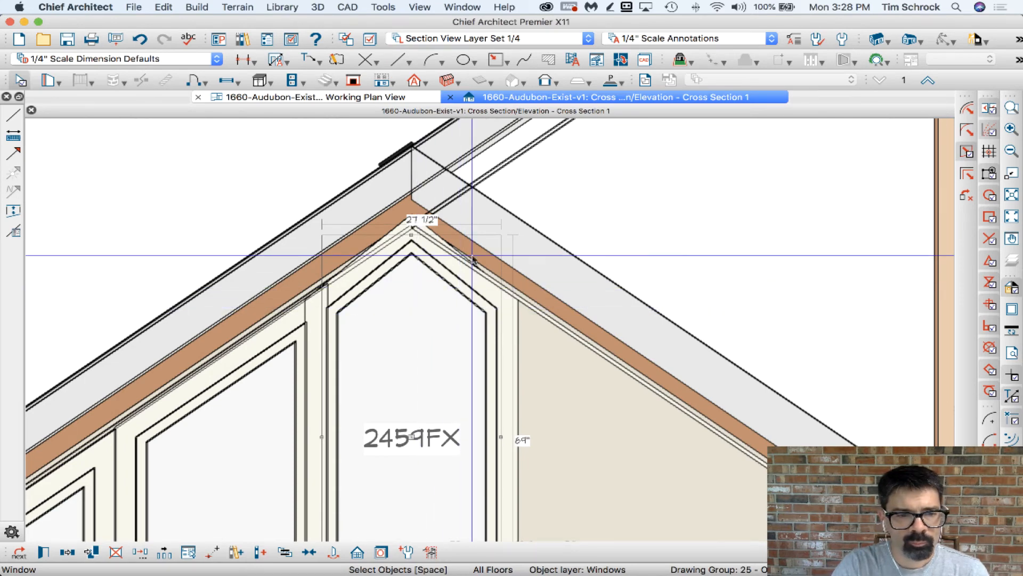
{"action": "scroll", "coordinate": [472, 256], "scroll_direction": "down", "scroll_amount": 1}
{"action": "scroll", "coordinate": [472, 256], "scroll_direction": "down", "scroll_amount": 1}
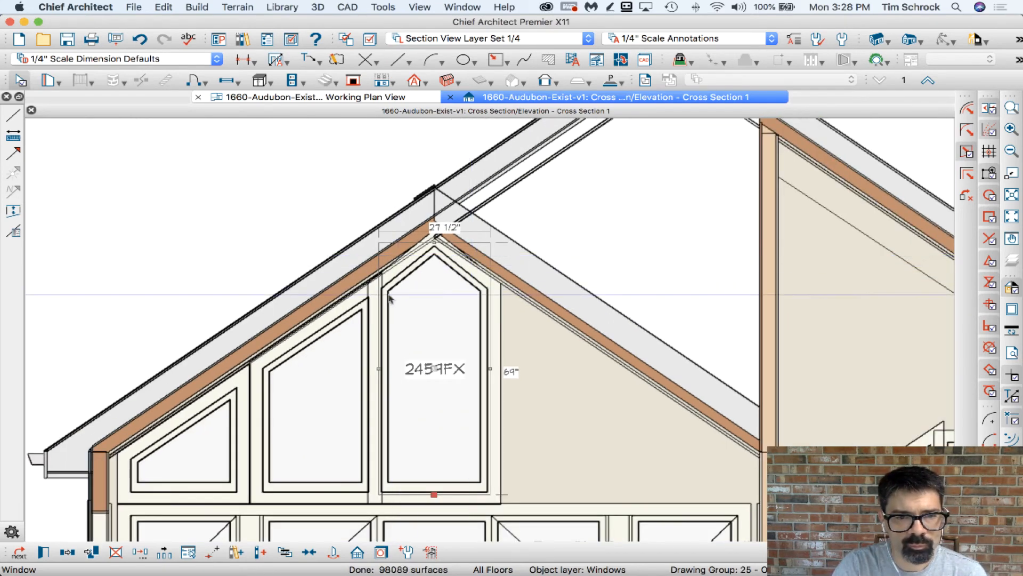
Lower the peak of the window under the ridge by setting its left top inside corner height to 68".
{"action": "scroll", "coordinate": [384, 291], "scroll_direction": "up", "scroll_amount": 1}
{"action": "double_click", "coordinate": [411, 292]}
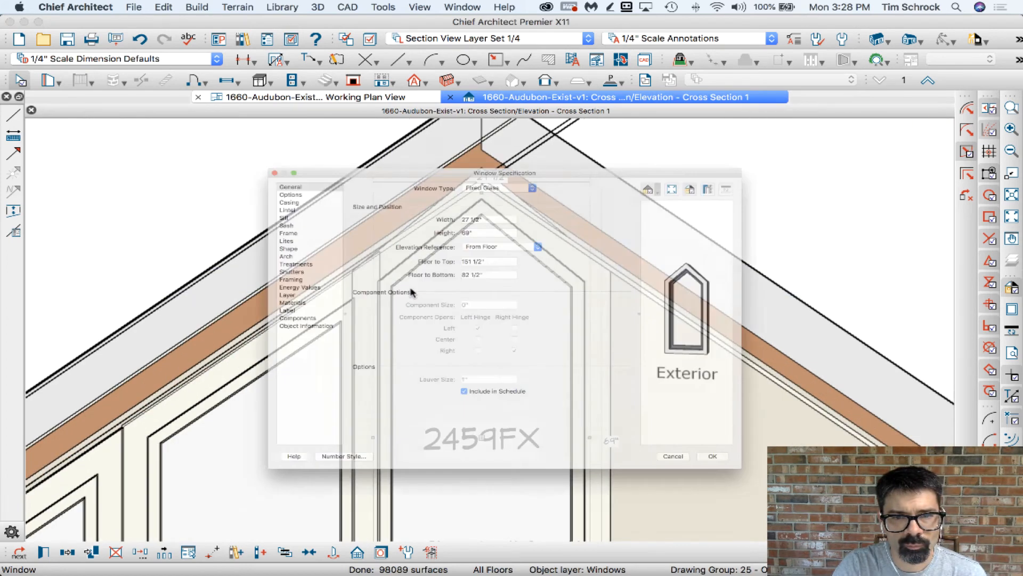
{"action": "key", "text": "Escape"}
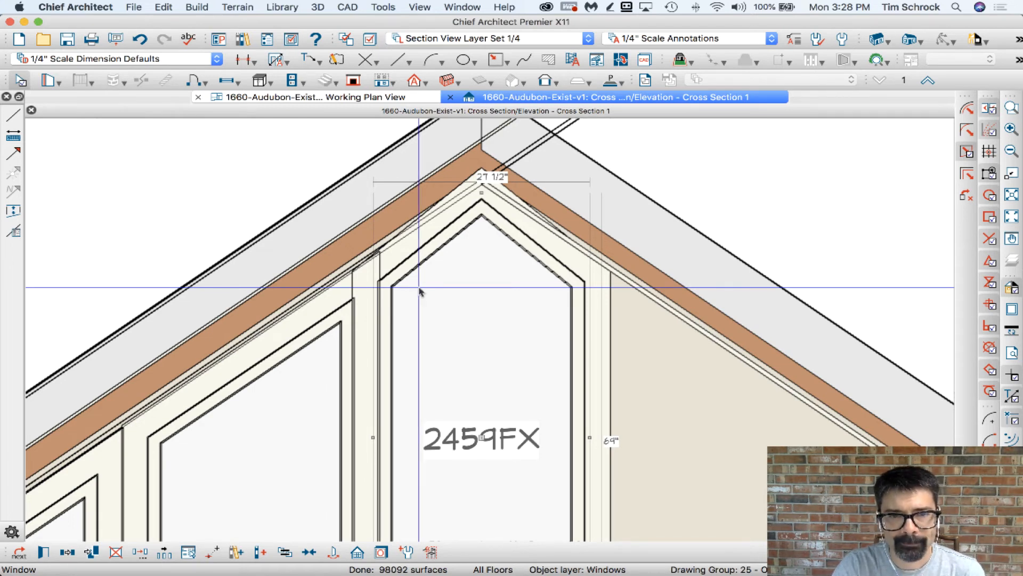
{"action": "double_click", "coordinate": [431, 279]}
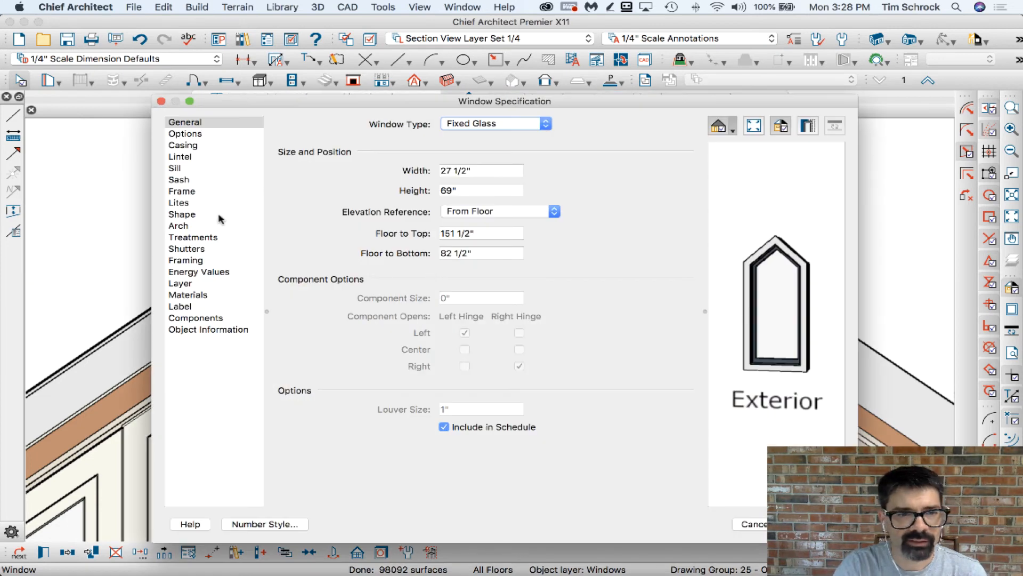
{"action": "left_click", "coordinate": [219, 215]}
{"action": "left_click", "coordinate": [423, 288]}
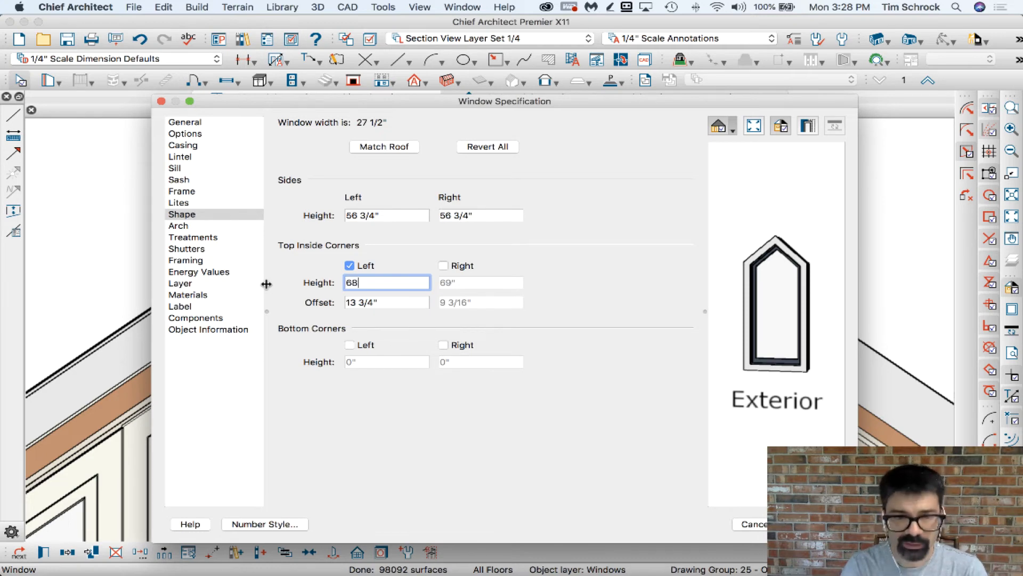
{"action": "key", "text": "Tab"}
{"action": "key", "text": "Return"}
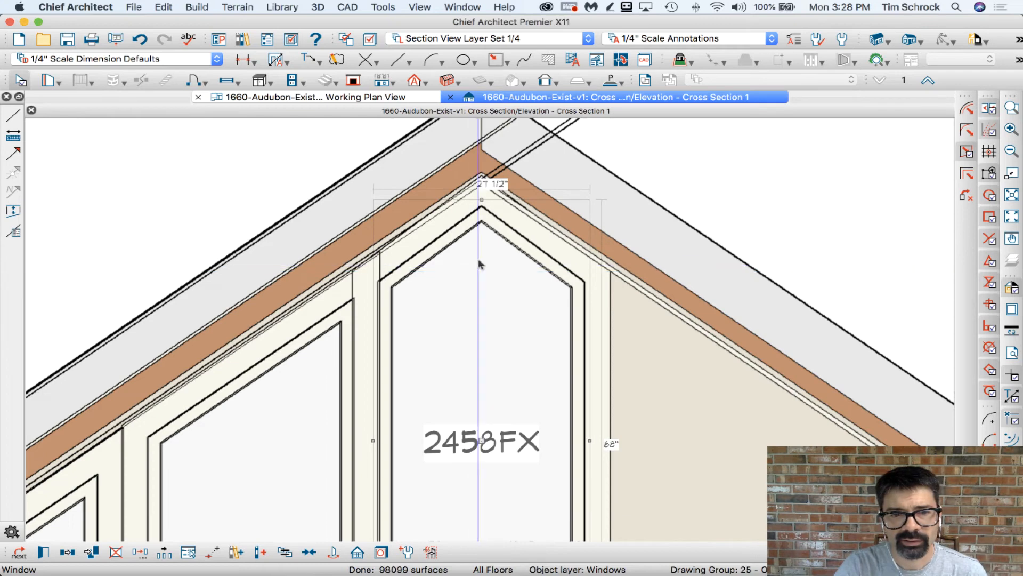
Set the left top inside corner height of the window under the ridge to 67" and deselect the window.
{"action": "double_click", "coordinate": [482, 235]}
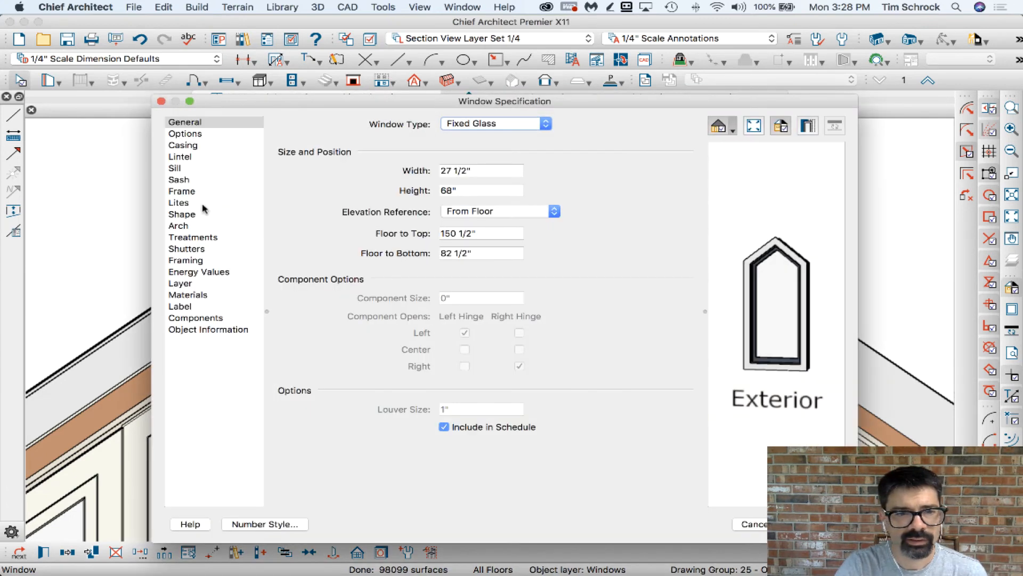
{"action": "left_click", "coordinate": [183, 214]}
{"action": "left_click", "coordinate": [381, 283]}
{"action": "key", "text": "super+a"}
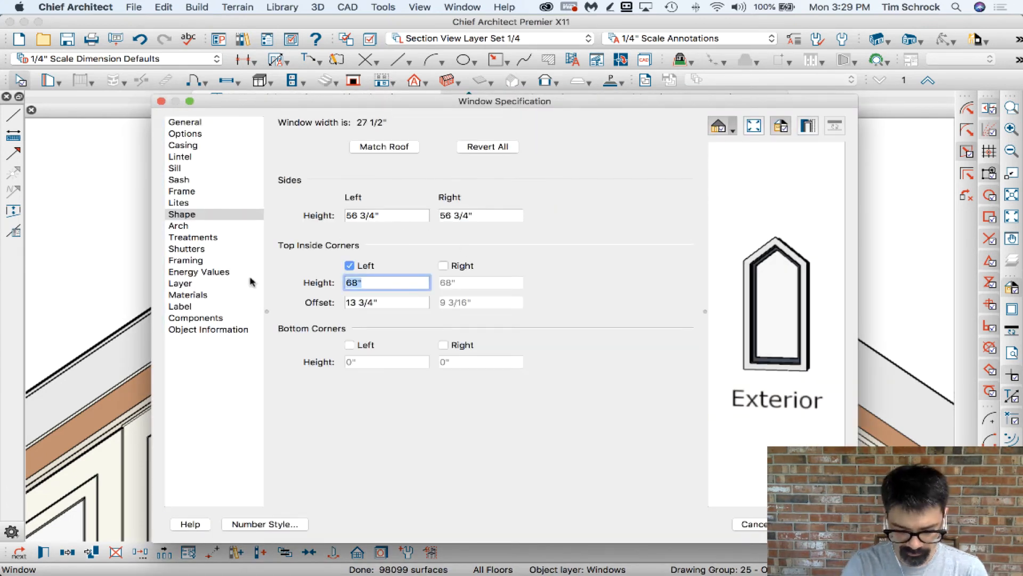
{"action": "type", "text": "67"}
{"action": "key", "text": "Return"}
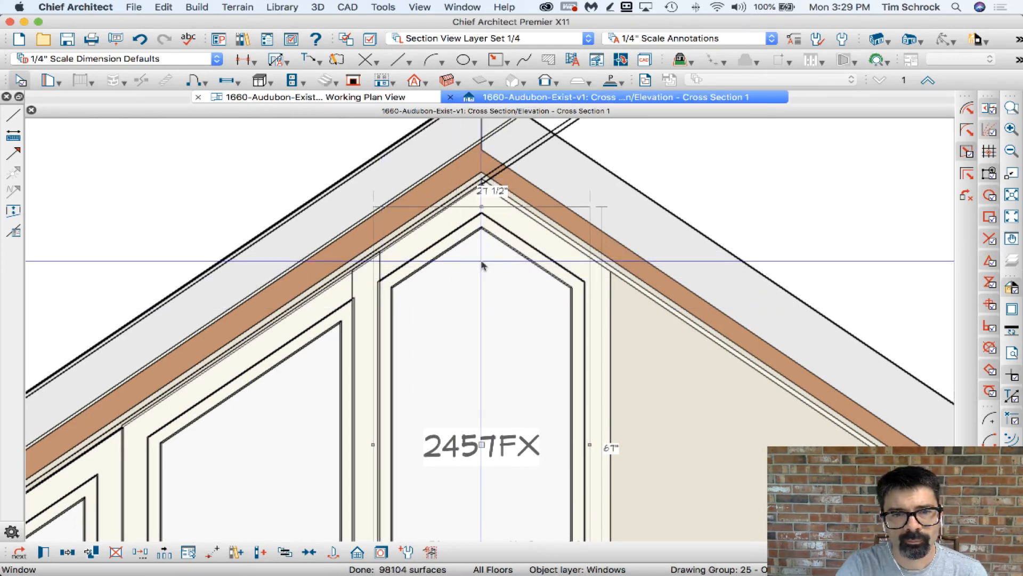
{"action": "key", "text": "Escape"}
Examine how the peaked window and its sloped neighbour fit the roof line, and review the peaked window's size and position settings.
{"action": "scroll", "coordinate": [417, 236], "scroll_direction": "down", "scroll_amount": 1}
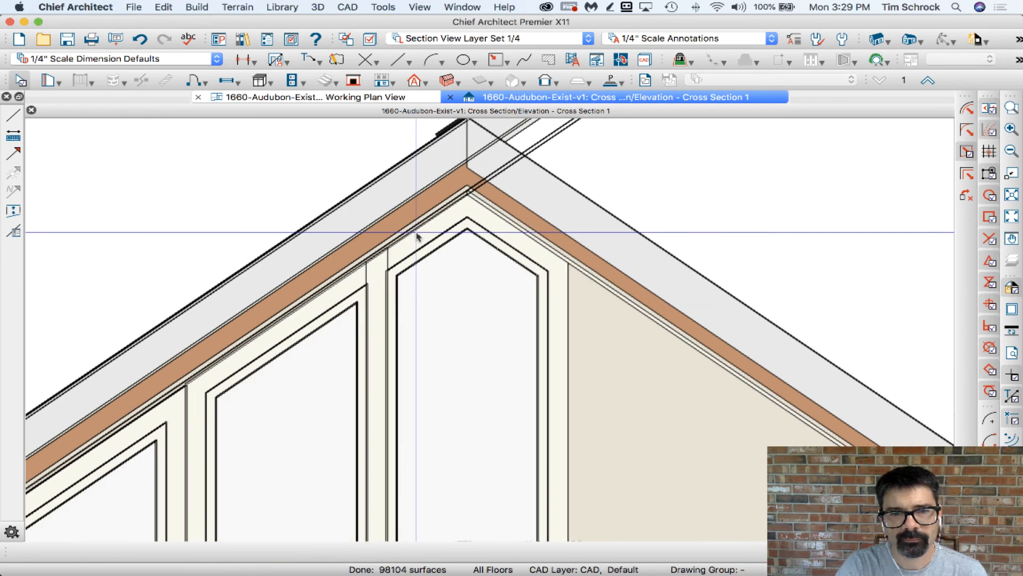
{"action": "scroll", "coordinate": [417, 236], "scroll_direction": "down", "scroll_amount": 1}
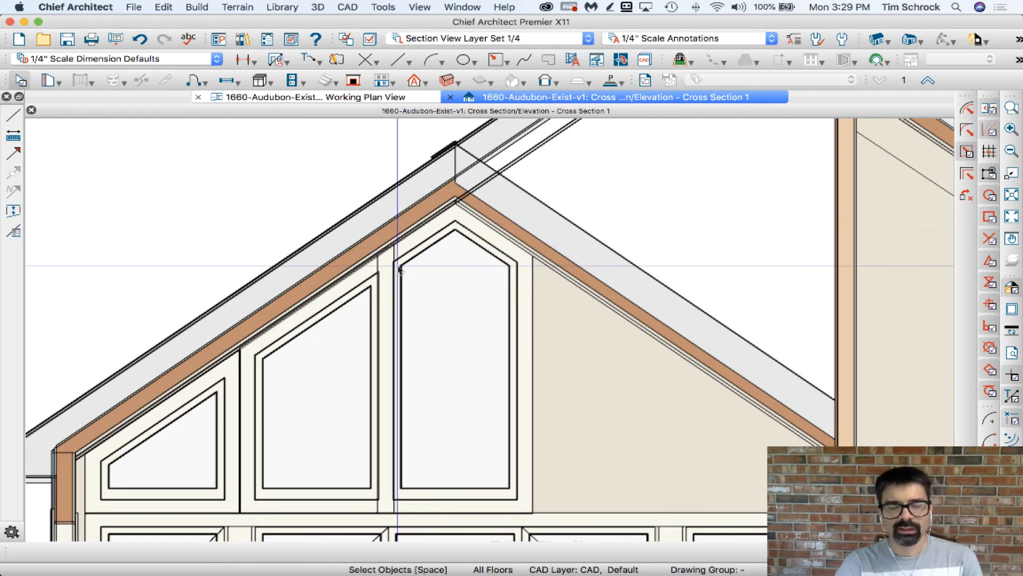
{"action": "scroll", "coordinate": [397, 266], "scroll_direction": "down", "scroll_amount": 1}
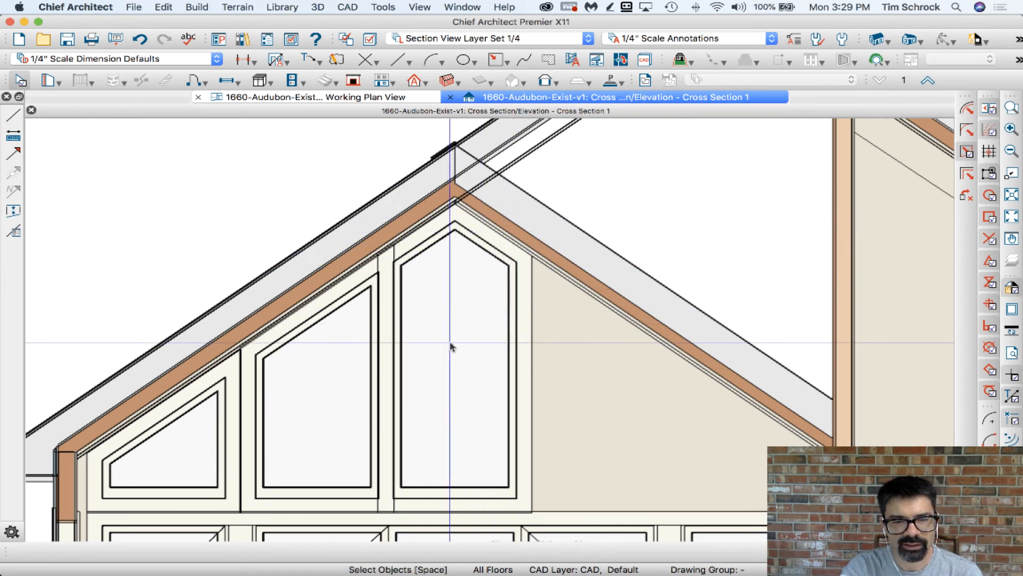
{"action": "left_click", "coordinate": [286, 385]}
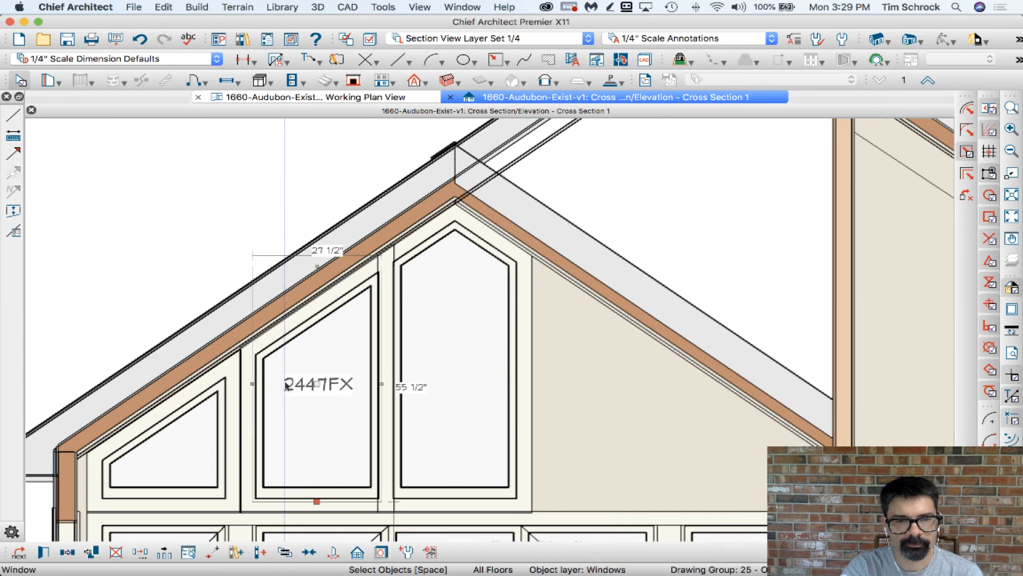
{"action": "left_click", "coordinate": [454, 322]}
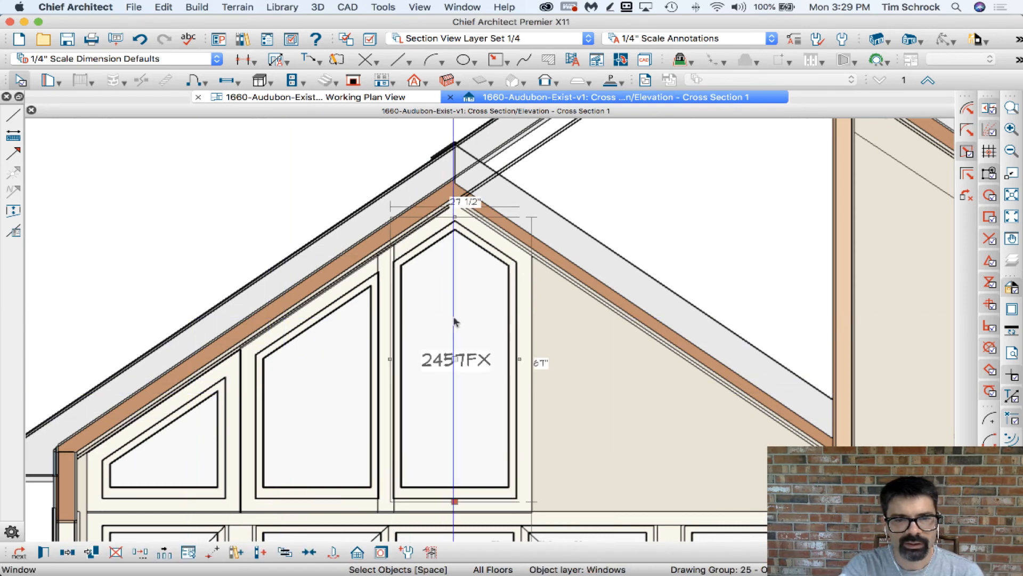
{"action": "double_click", "coordinate": [454, 320]}
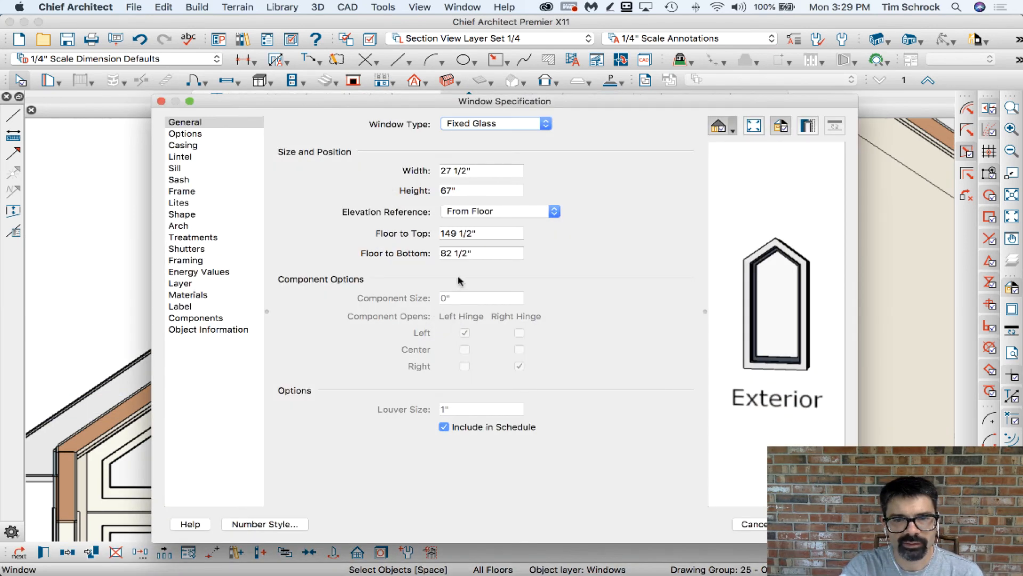
{"action": "key", "text": "Escape"}
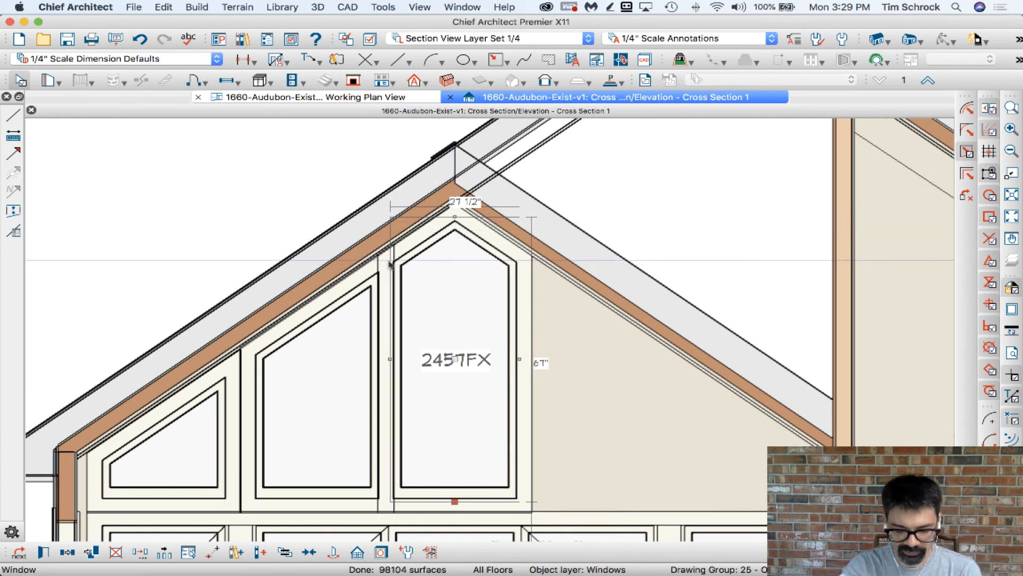
Mark the peaked window's two side corners and its apex on screen with red strokes using the Free Form annotation tool.
{"action": "key", "text": "ctrl+2"}
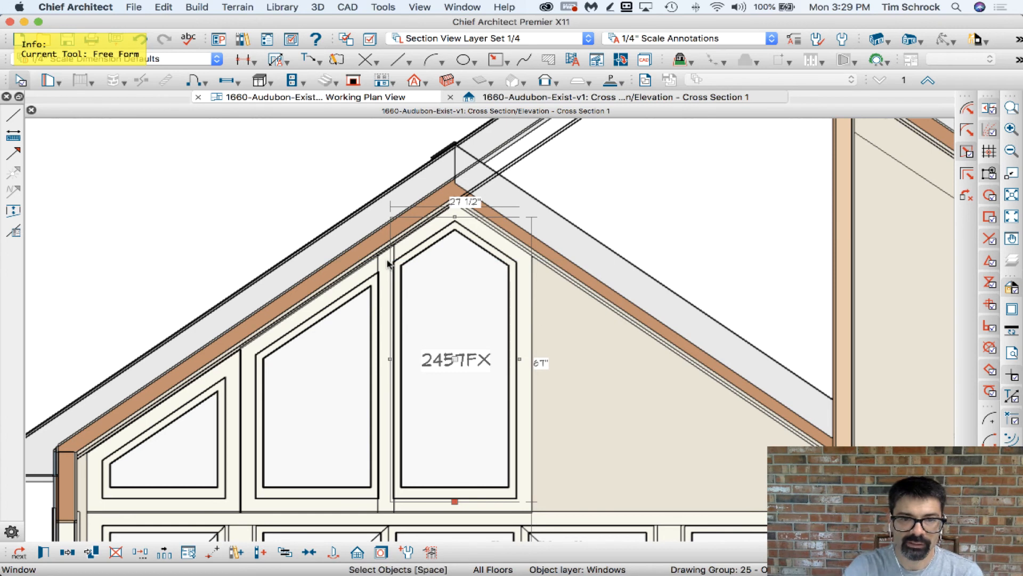
{"action": "mouse_move", "coordinate": [356, 281]}
{"action": "left_mouse_down"}
{"action": "mouse_move", "coordinate": [410, 255]}
{"action": "mouse_move", "coordinate": [388, 268]}
{"action": "mouse_move", "coordinate": [394, 255]}
{"action": "mouse_move", "coordinate": [425, 285]}
{"action": "left_mouse_up"}
{"action": "left_click_drag", "start_coordinate": [491, 286], "coordinate": [525, 259]}
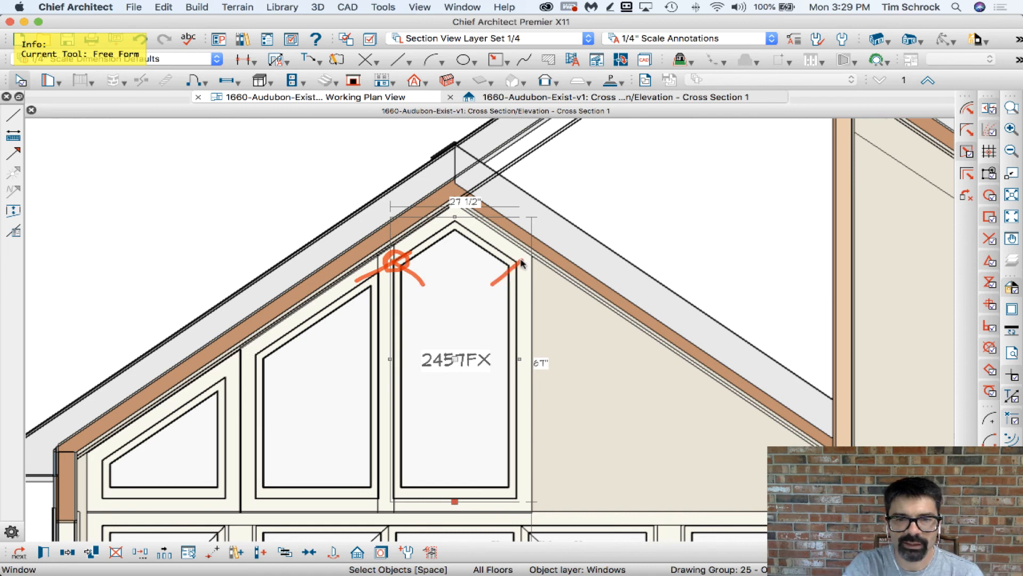
{"action": "mouse_move", "coordinate": [457, 248]}
{"action": "left_mouse_down"}
{"action": "mouse_move", "coordinate": [455, 217]}
{"action": "mouse_move", "coordinate": [451, 230]}
{"action": "left_mouse_up"}
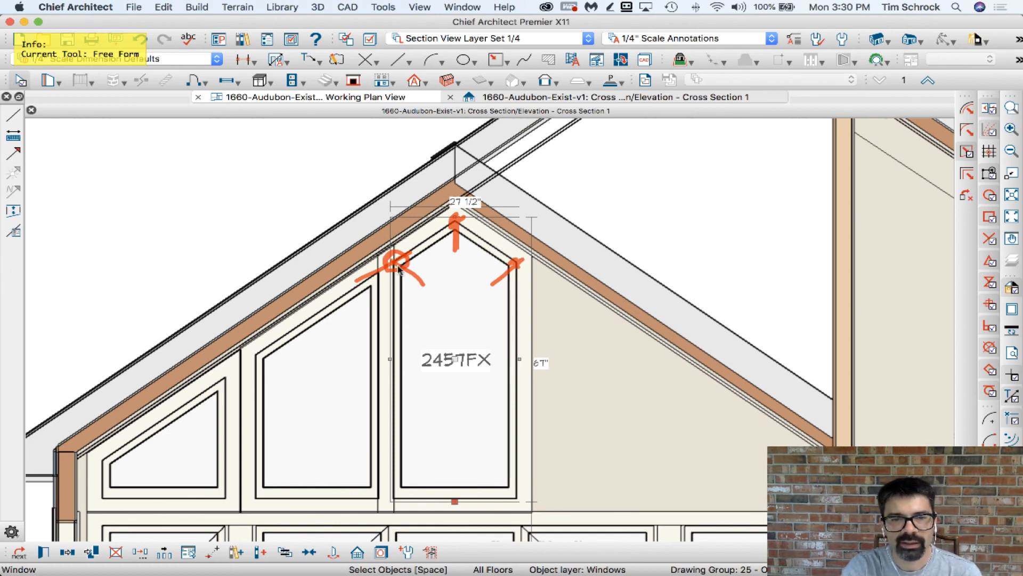
{"action": "mouse_move", "coordinate": [455, 224]}
{"action": "left_mouse_down"}
{"action": "mouse_move", "coordinate": [221, 392]}
{"action": "mouse_move", "coordinate": [461, 218]}
{"action": "left_mouse_up"}
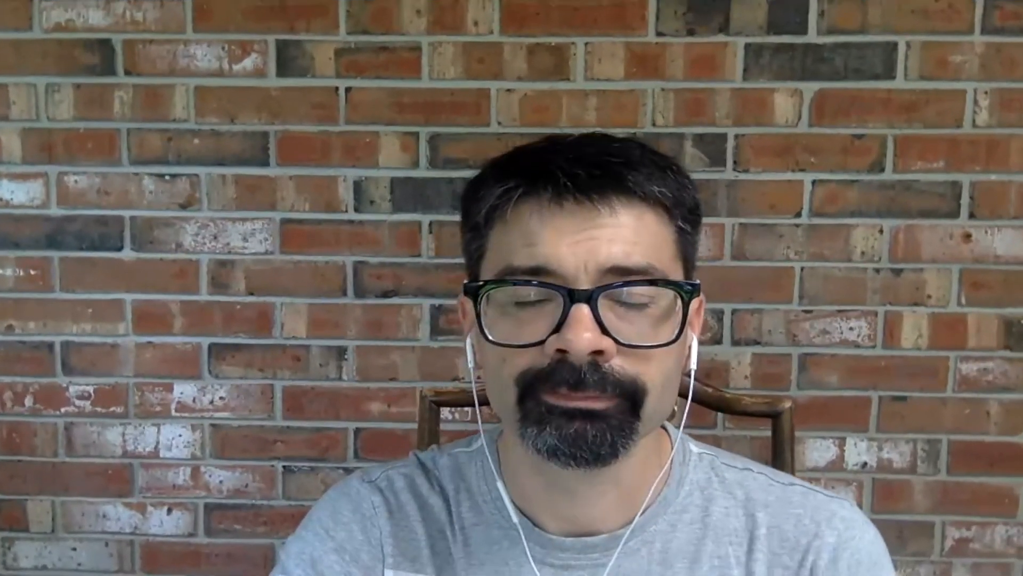